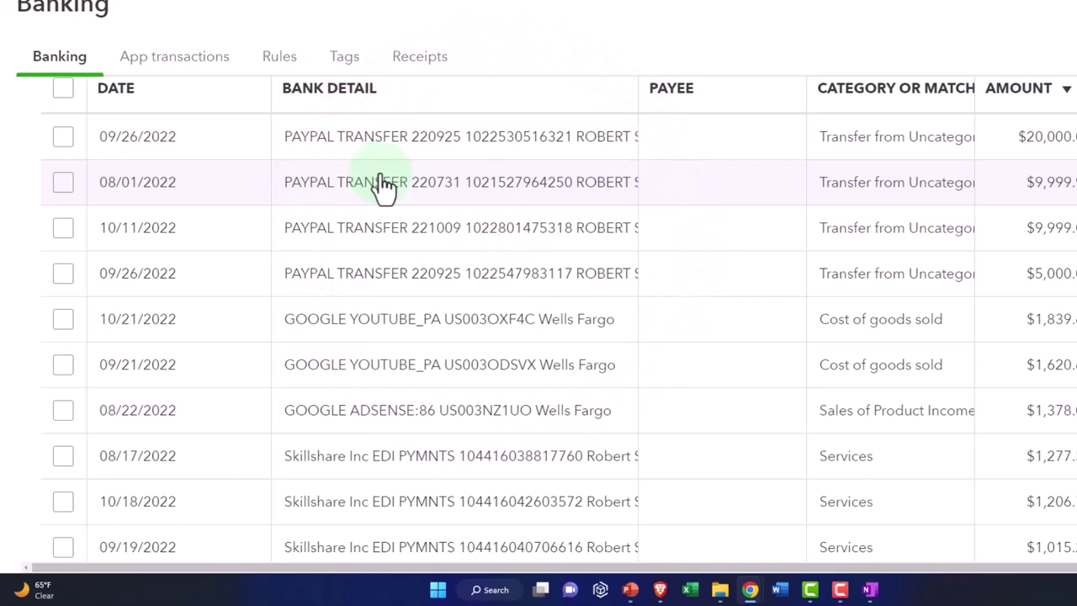
Step: Examine the checking account's transactions for review, from the PayPal transfers through the Google YouTube, AdSense and Skillshare deposits
scroll(383, 186, up, 5)
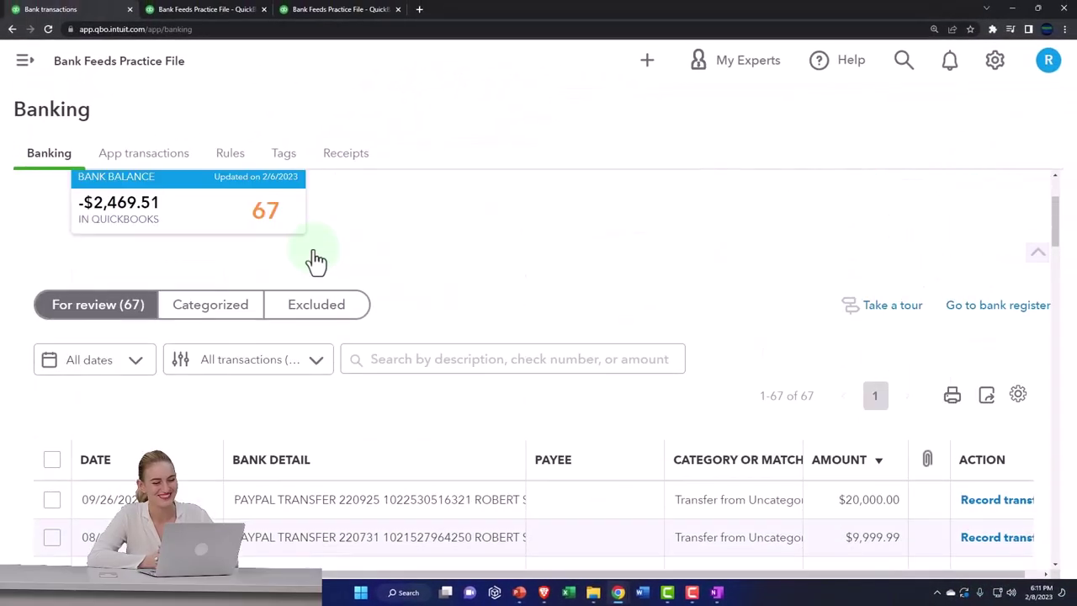
scroll(316, 261, up, 2)
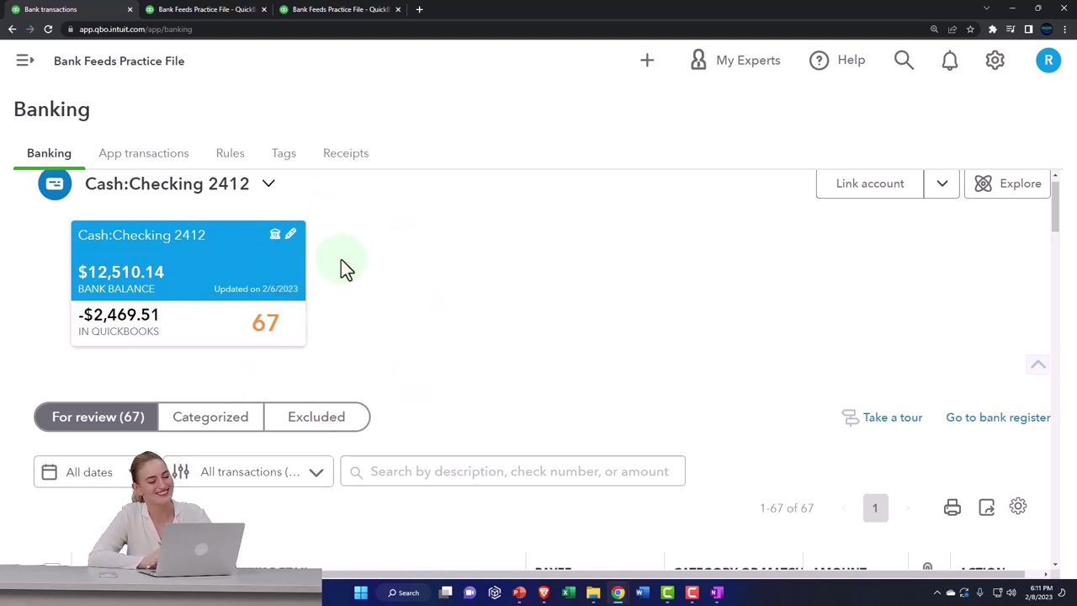
scroll(341, 259, down, 3)
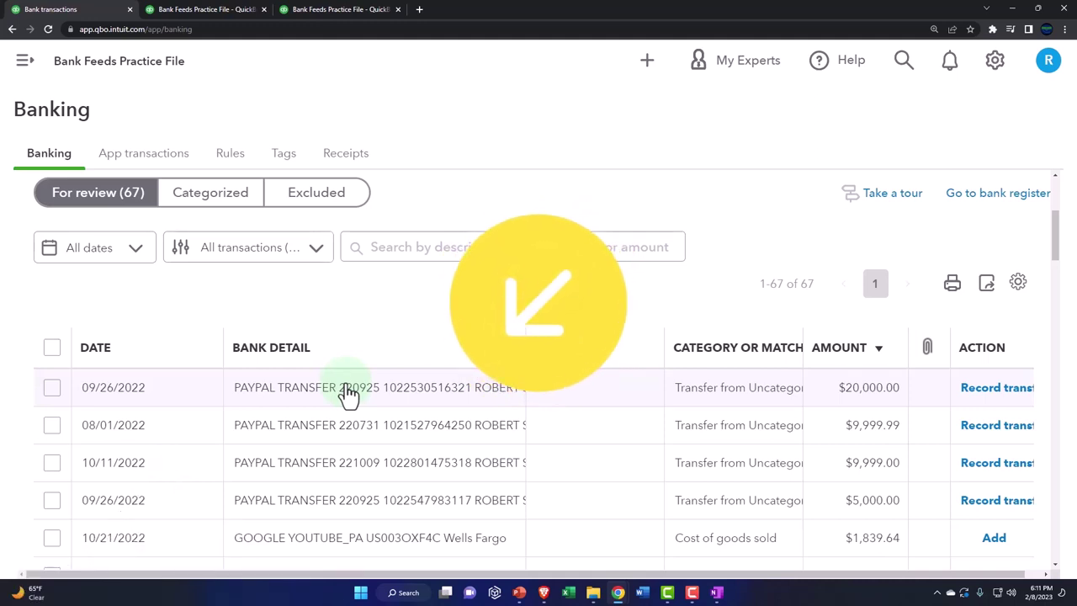
scroll(348, 393, down, 1)
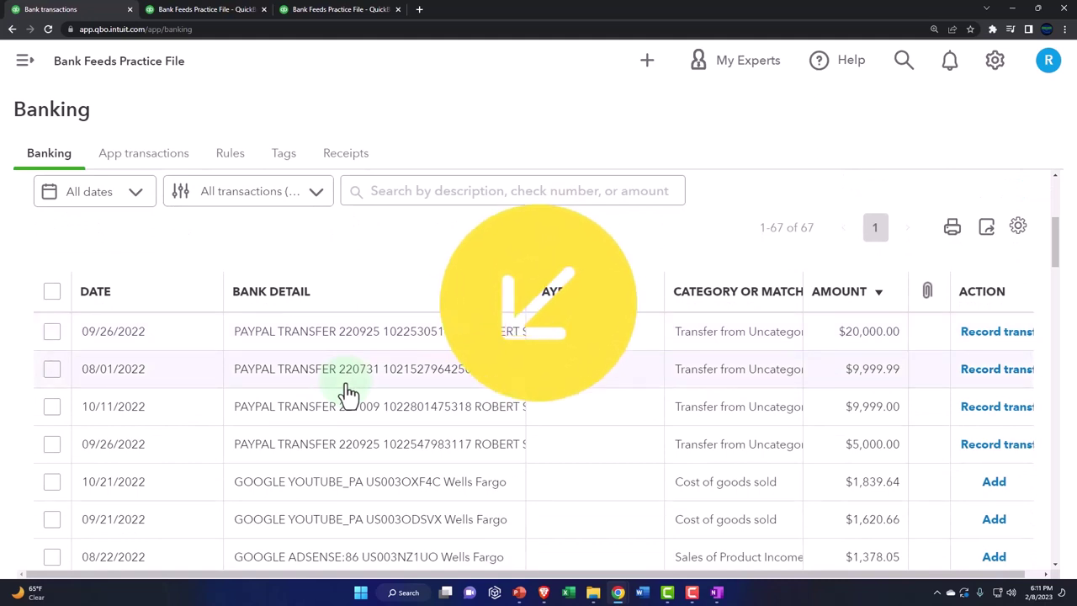
scroll(348, 392, down, 1)
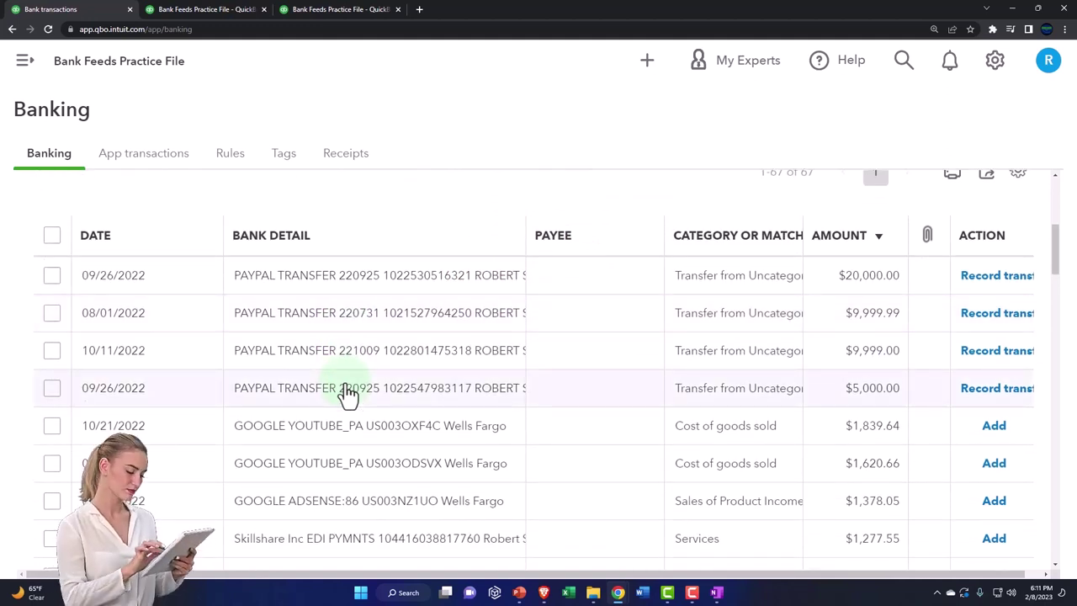
scroll(349, 392, down, 1)
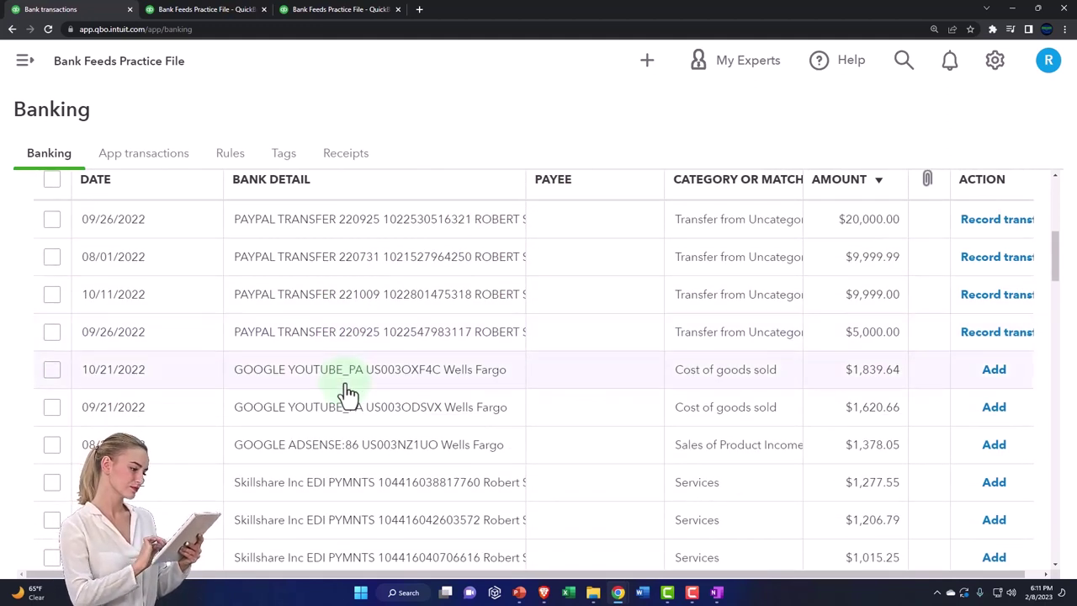
scroll(348, 392, down, 1)
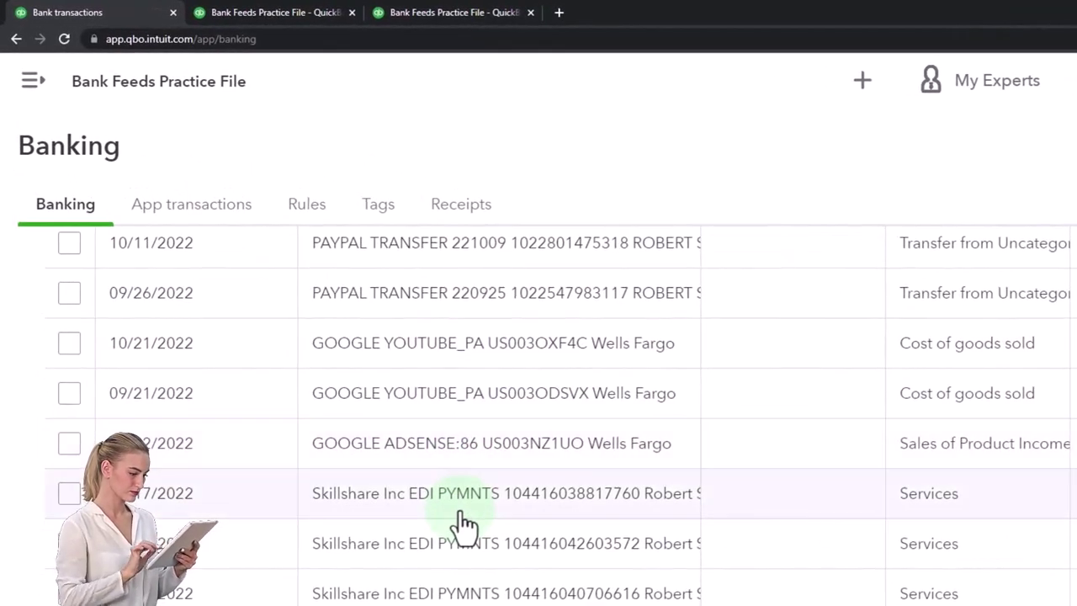
click(417, 364)
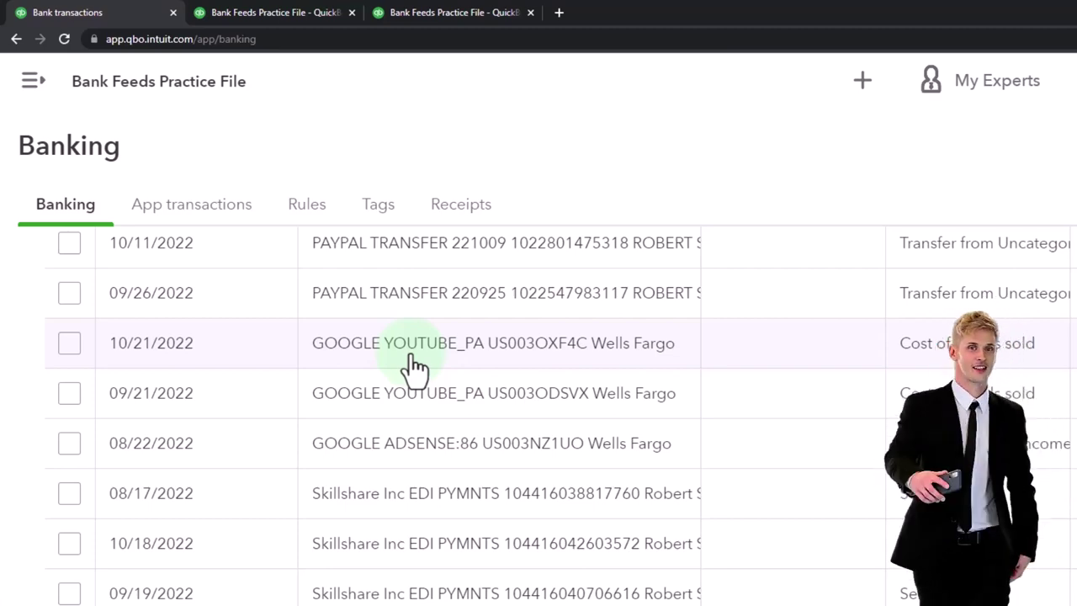
scroll(415, 368, down, 2)
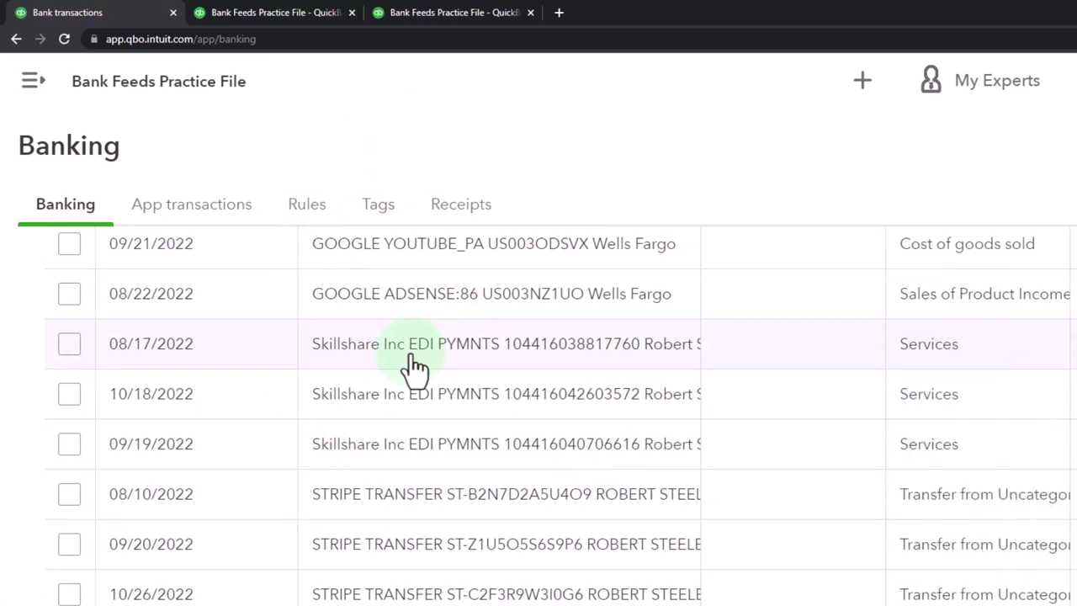
Step: Examine the smaller deposits for review, from the Stripe transfers and Audible and Amazon payments down to the interest payments
scroll(415, 366, down, 3)
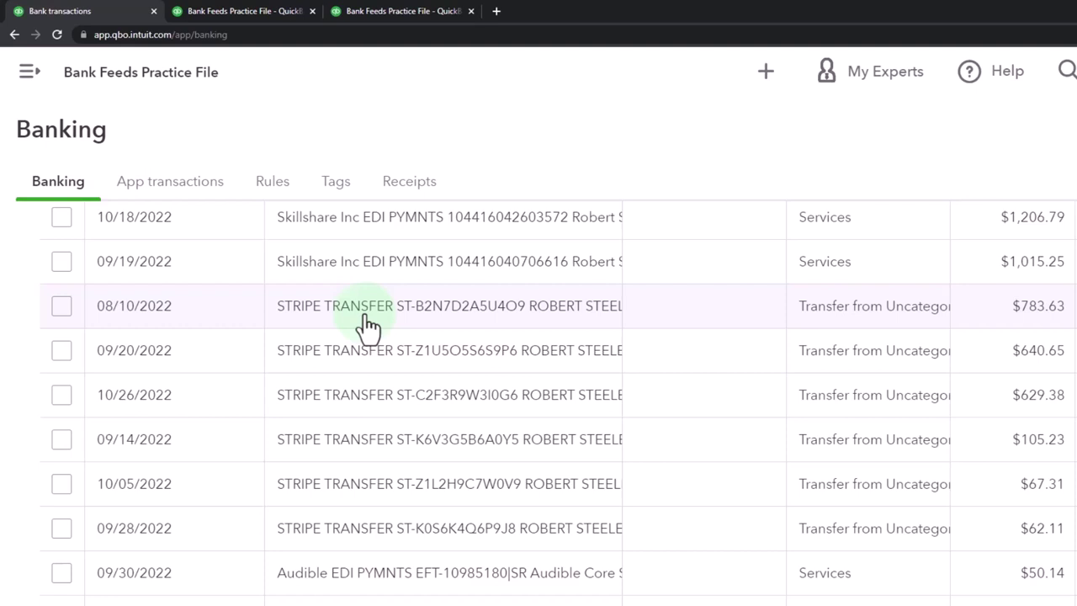
scroll(368, 325, down, 1)
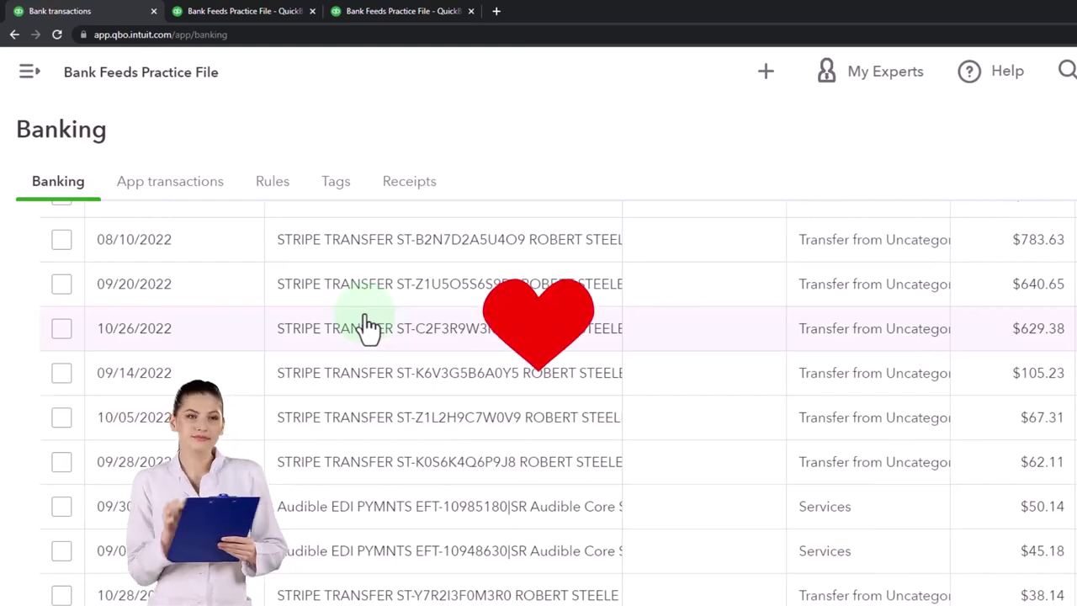
scroll(368, 325, down, 2)
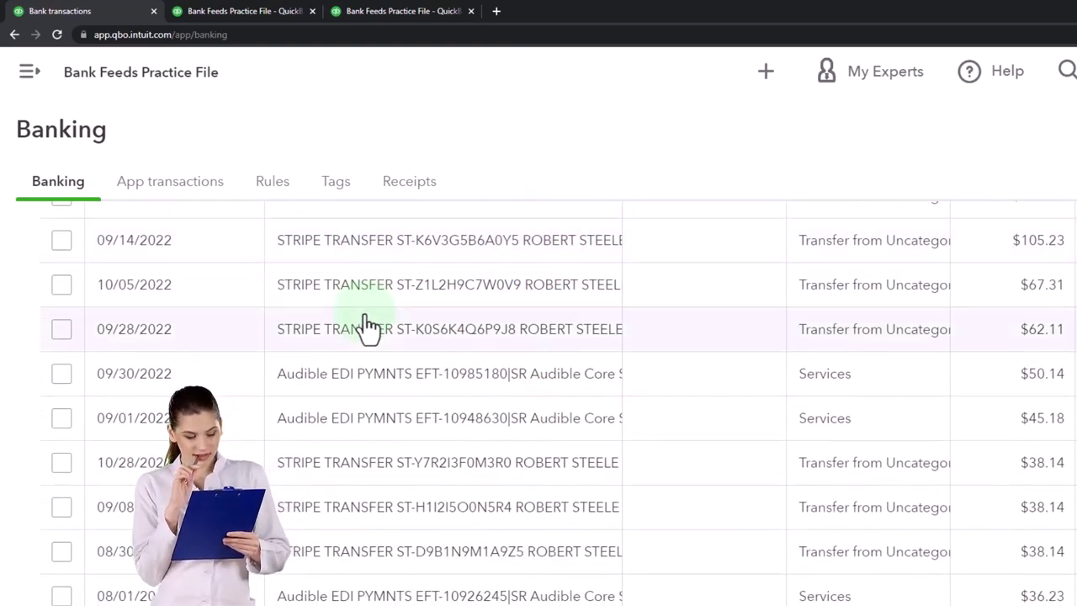
scroll(368, 326, down, 1)
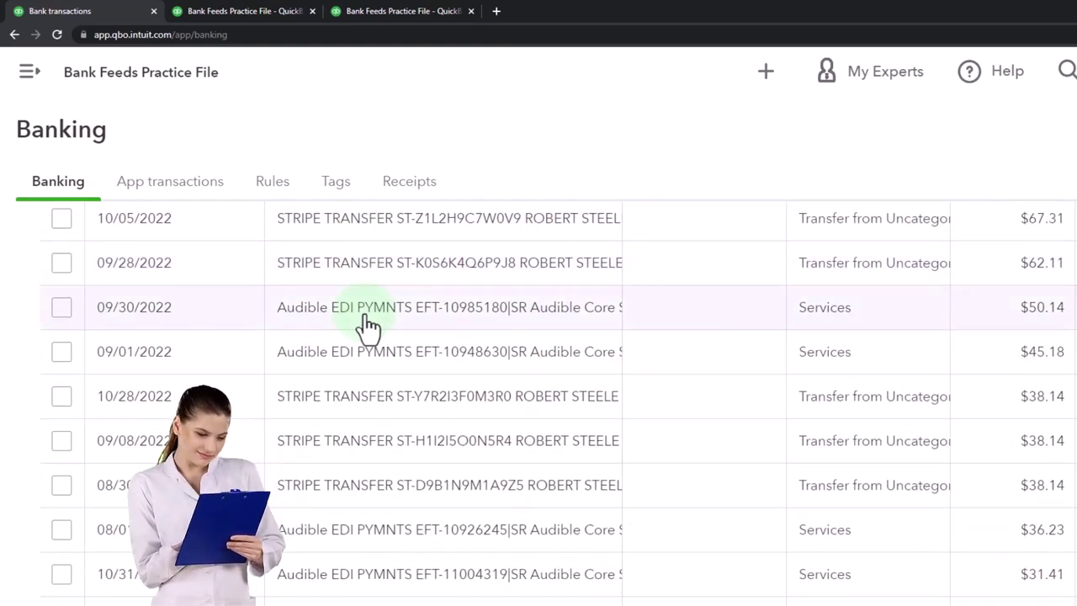
scroll(367, 326, down, 1)
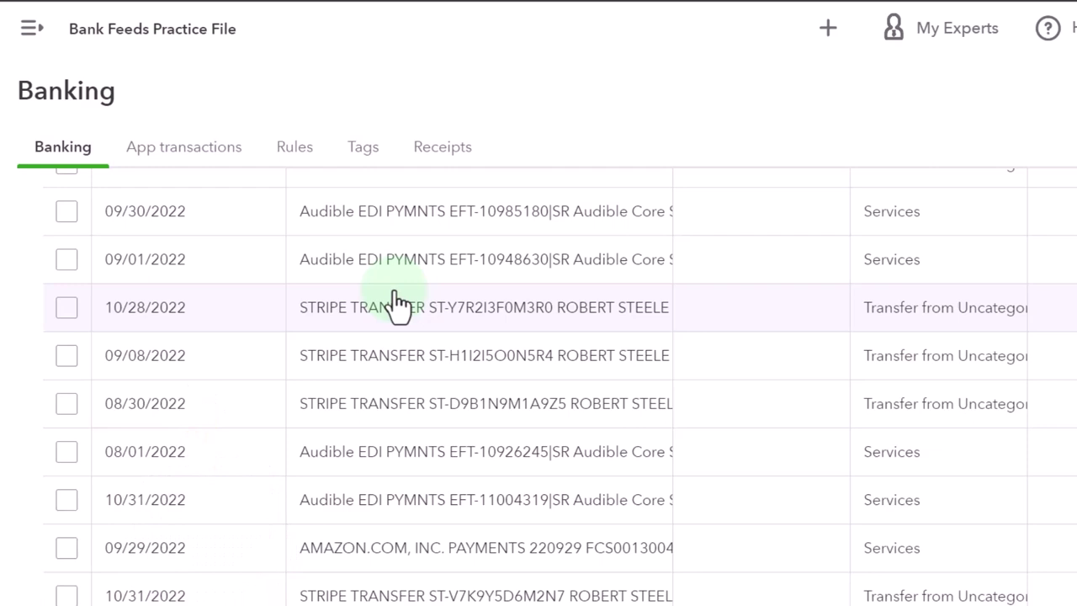
scroll(396, 305, down, 1)
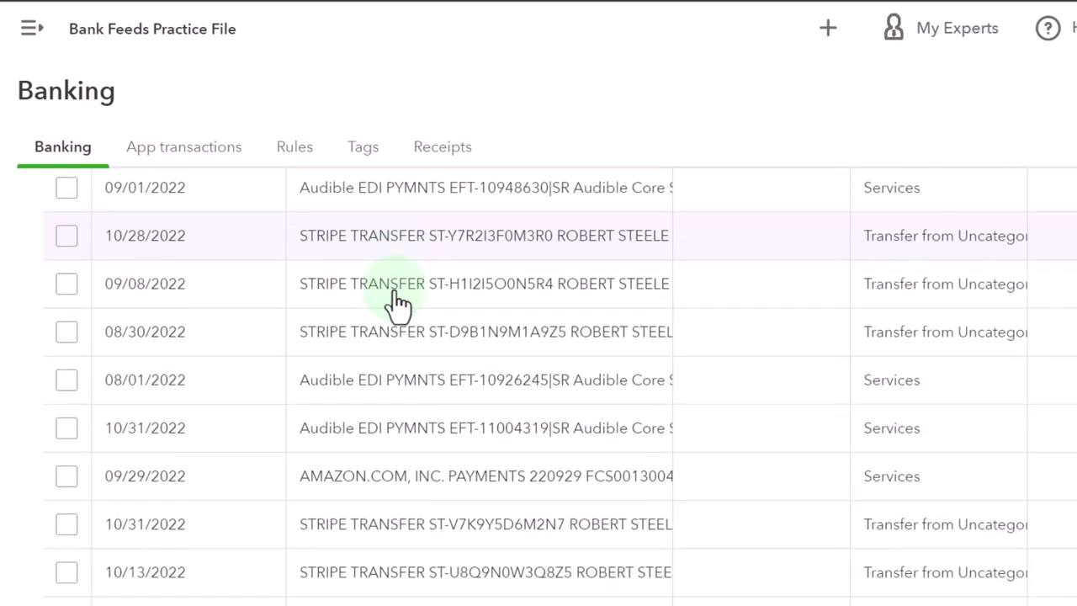
scroll(395, 304, down, 1)
scroll(395, 305, down, 3)
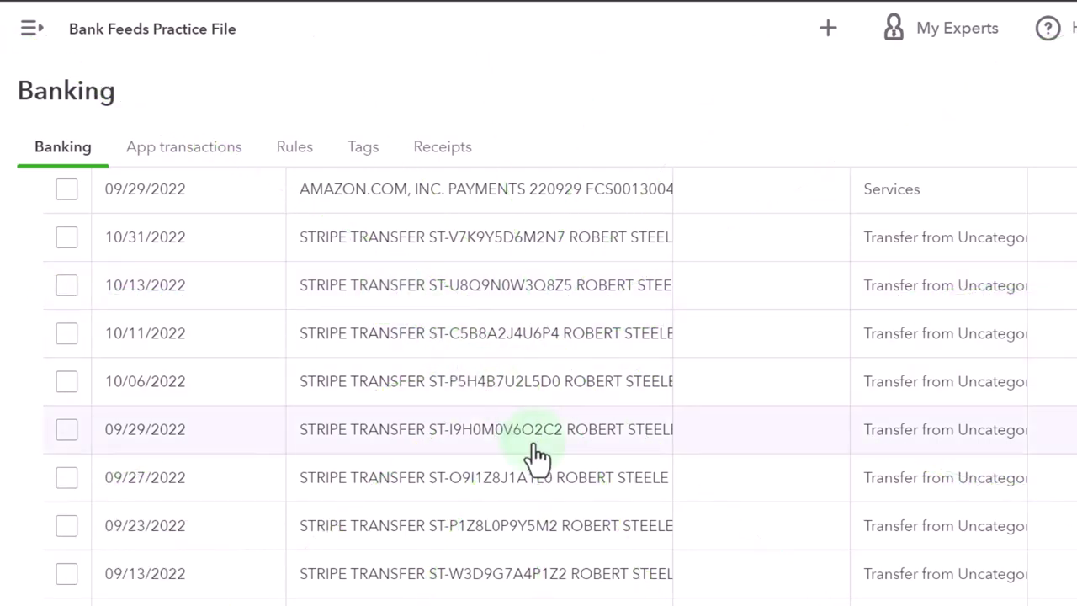
scroll(535, 457, down, 5)
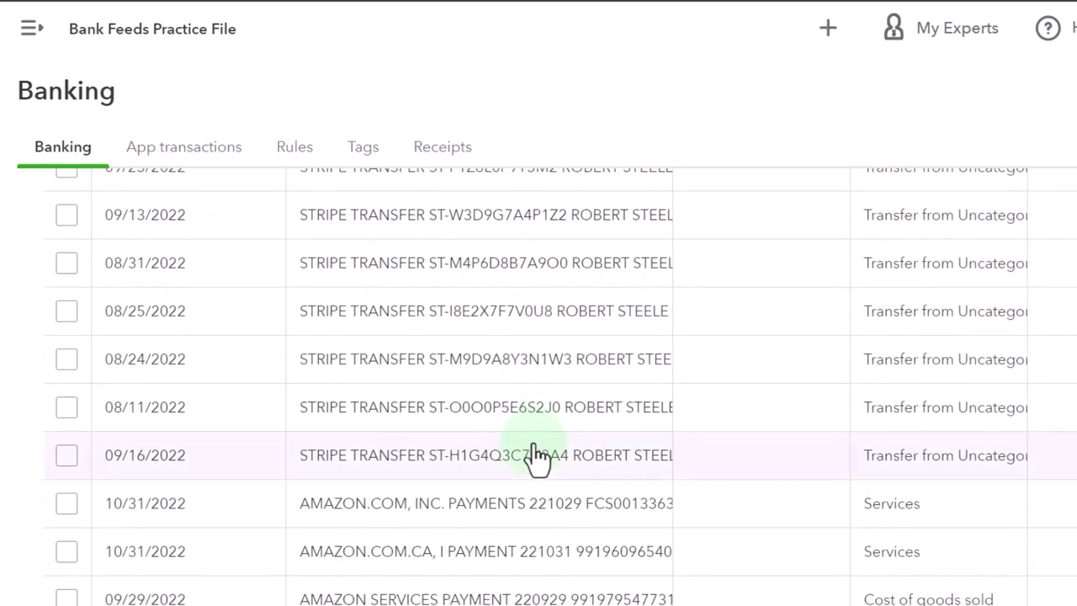
scroll(536, 457, down, 6)
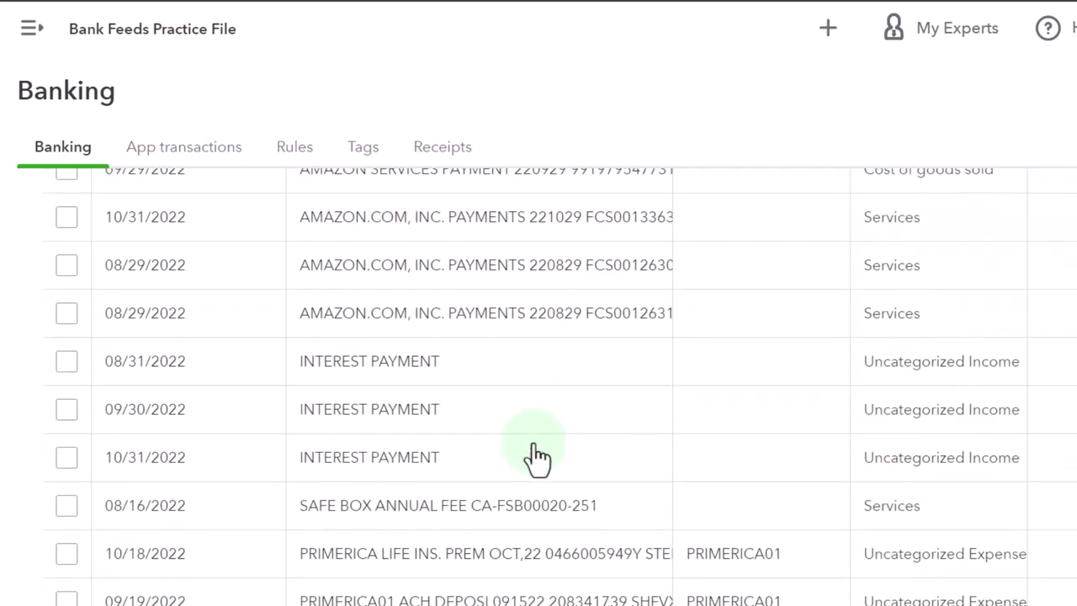
scroll(535, 457, down, 1)
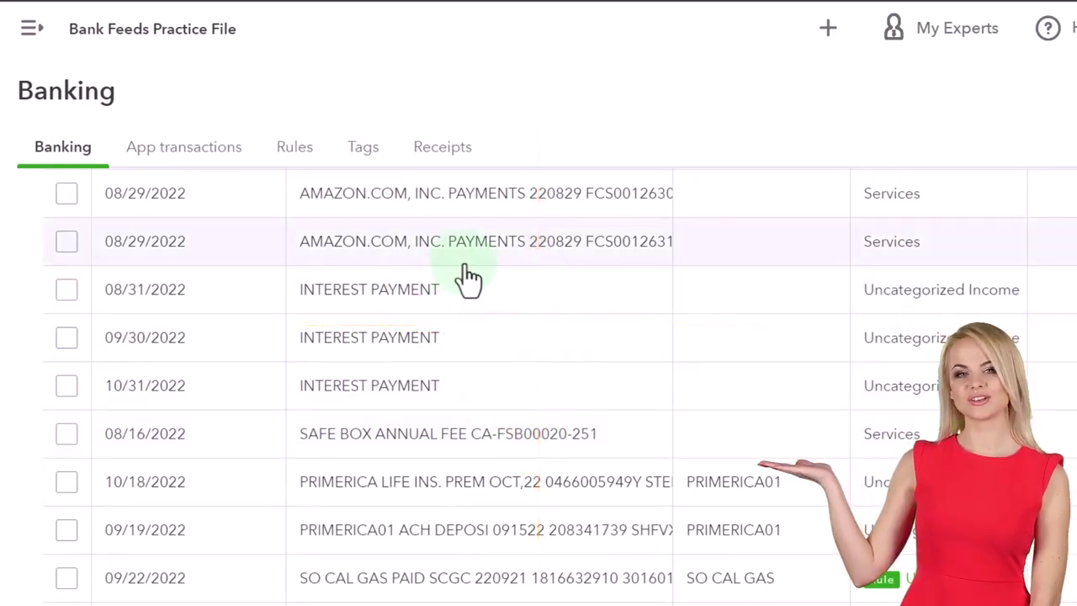
scroll(466, 278, down, 1)
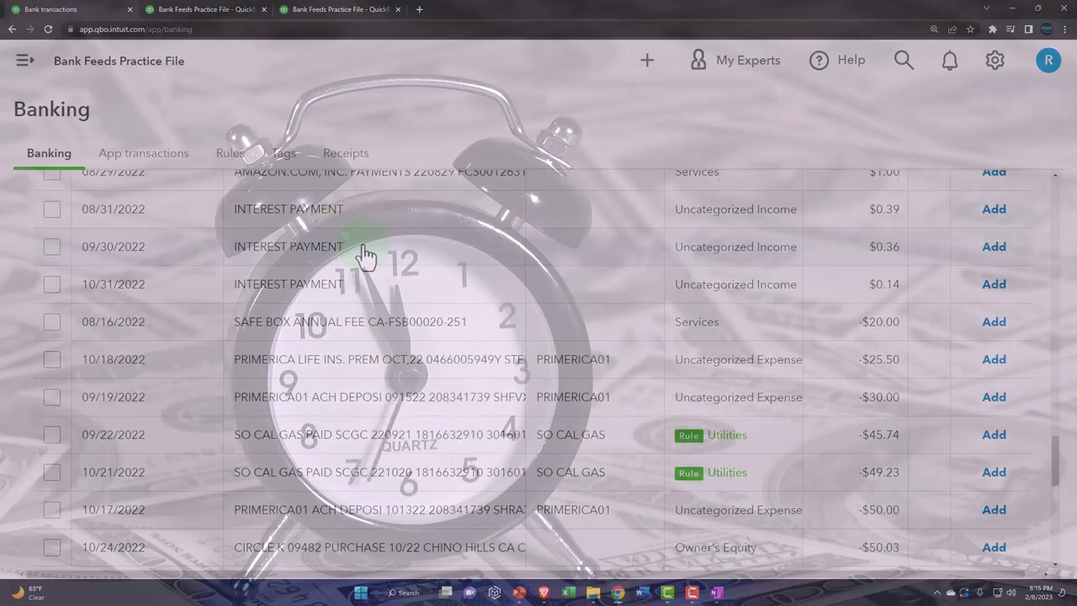
Step: Open the 08/10/2022 Stripe transfer and switch it from a recorded transfer to Categorize
scroll(366, 255, up, 10)
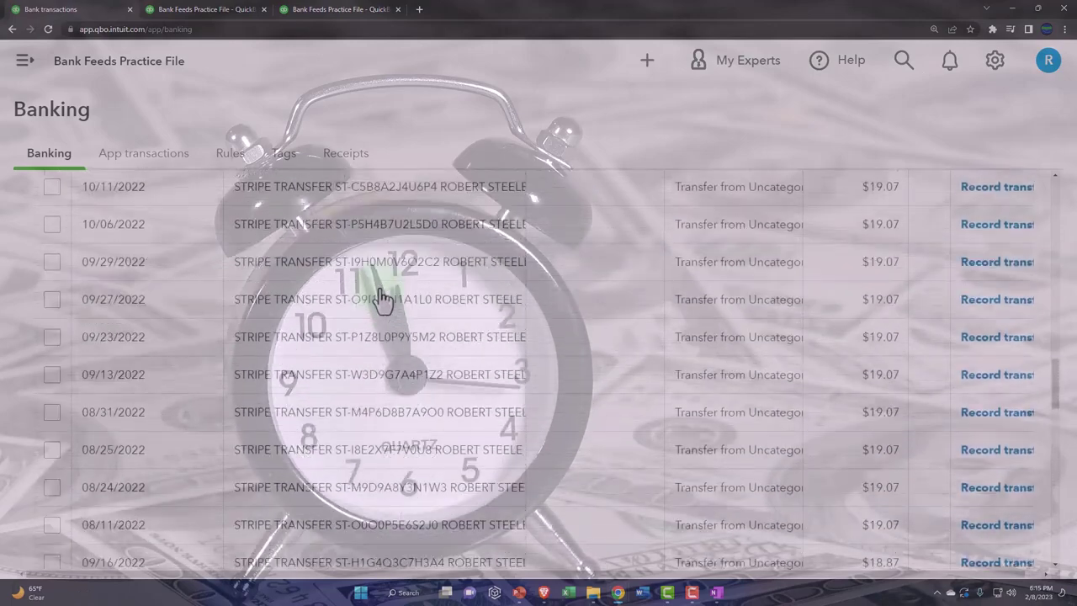
scroll(382, 343, up, 3)
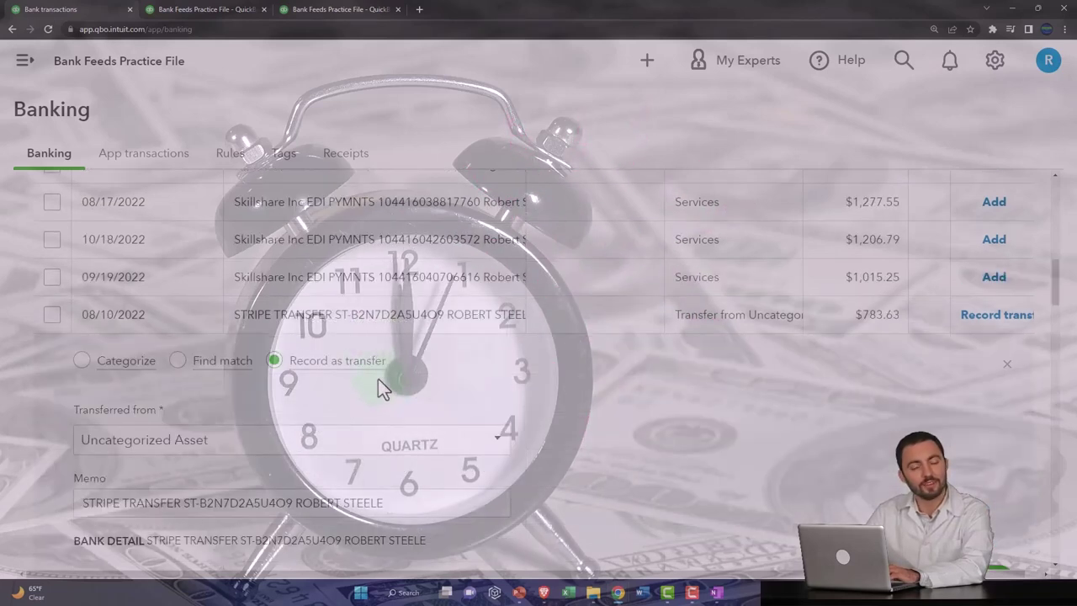
scroll(257, 396, down, 1)
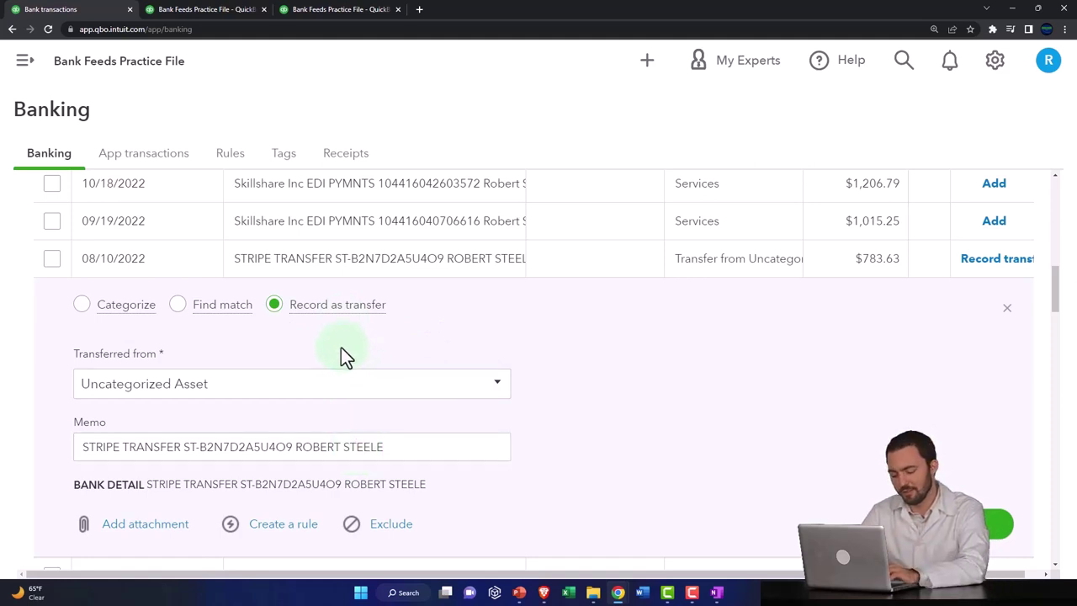
click(83, 307)
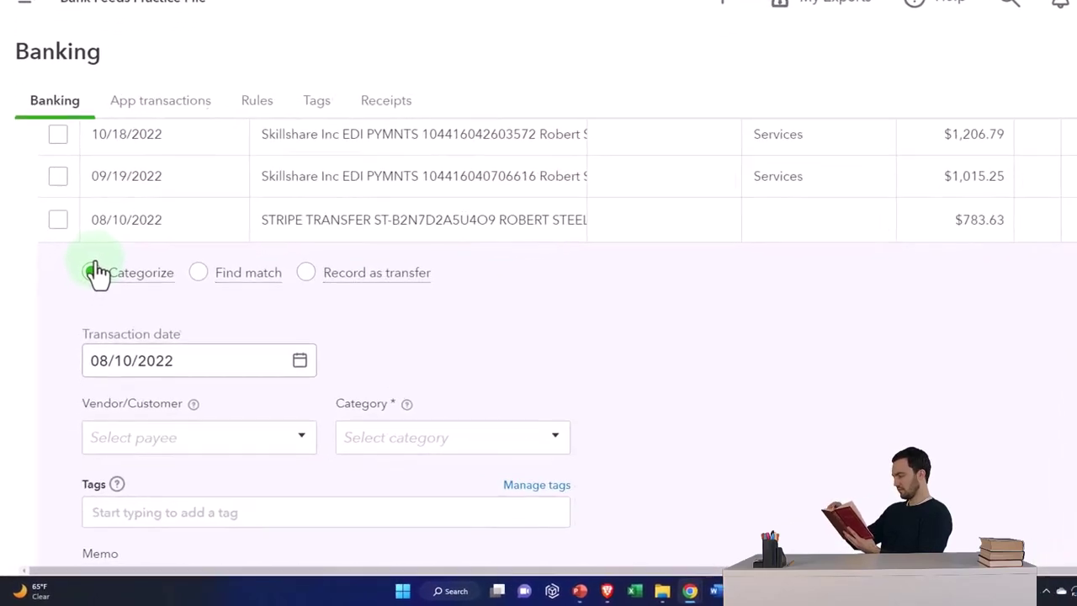
Step: Copy STRIPE from the memo into the Vendor/Customer field and save it as a new payee of type Customer
scroll(97, 269, down, 2)
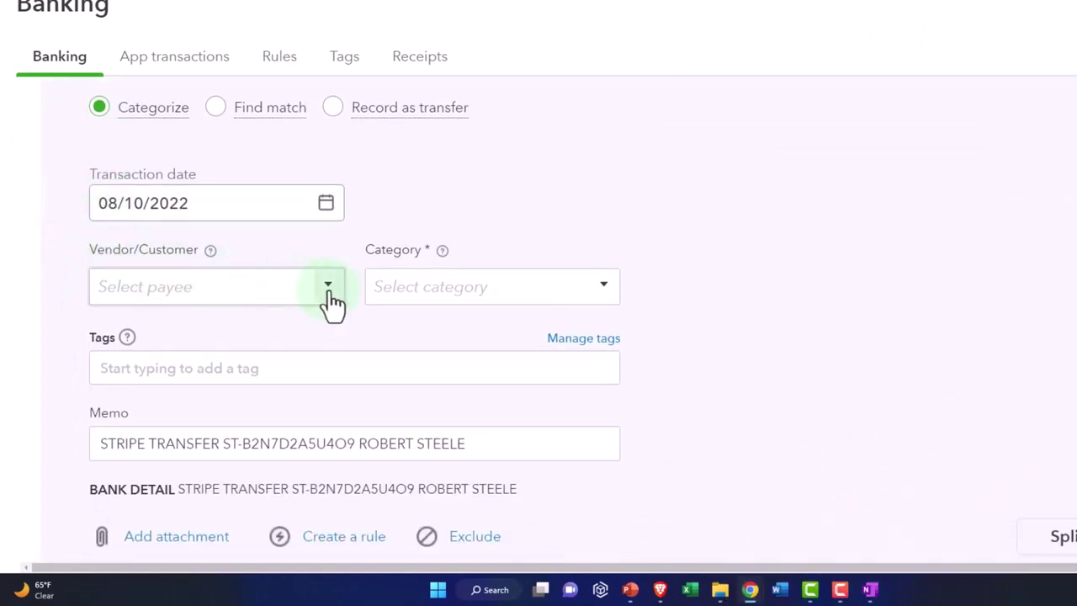
click(173, 447)
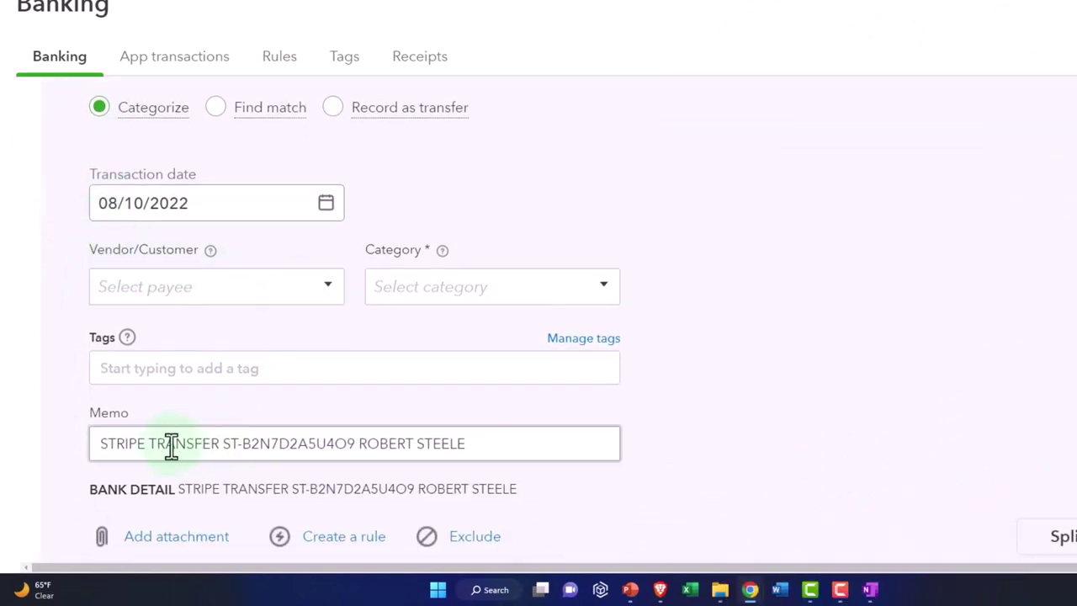
drag(147, 443, 81, 443)
key(ctrl+c)
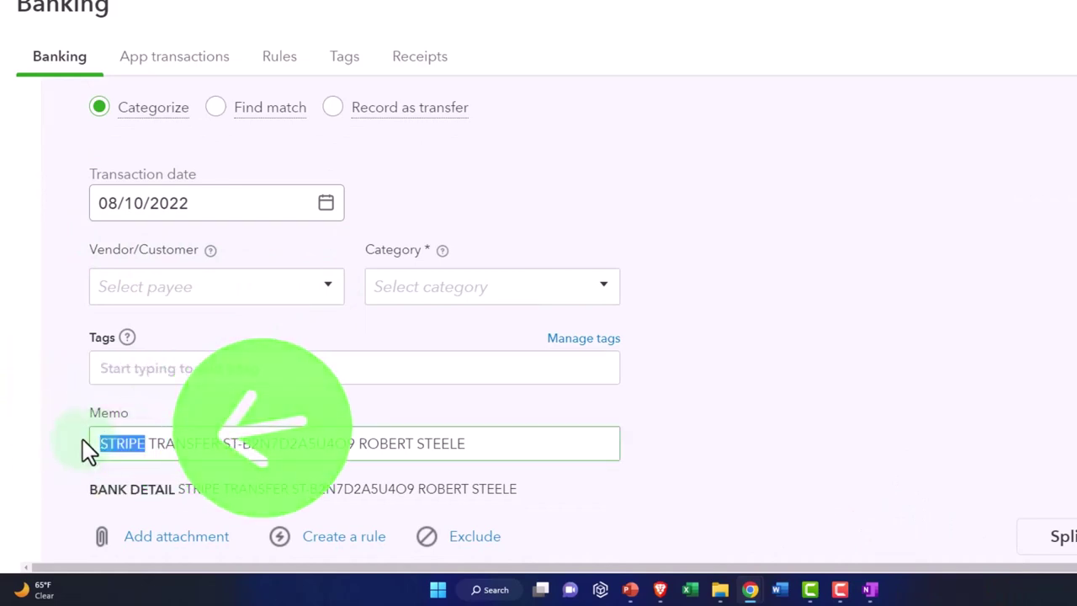
click(145, 286)
key(ctrl+v)
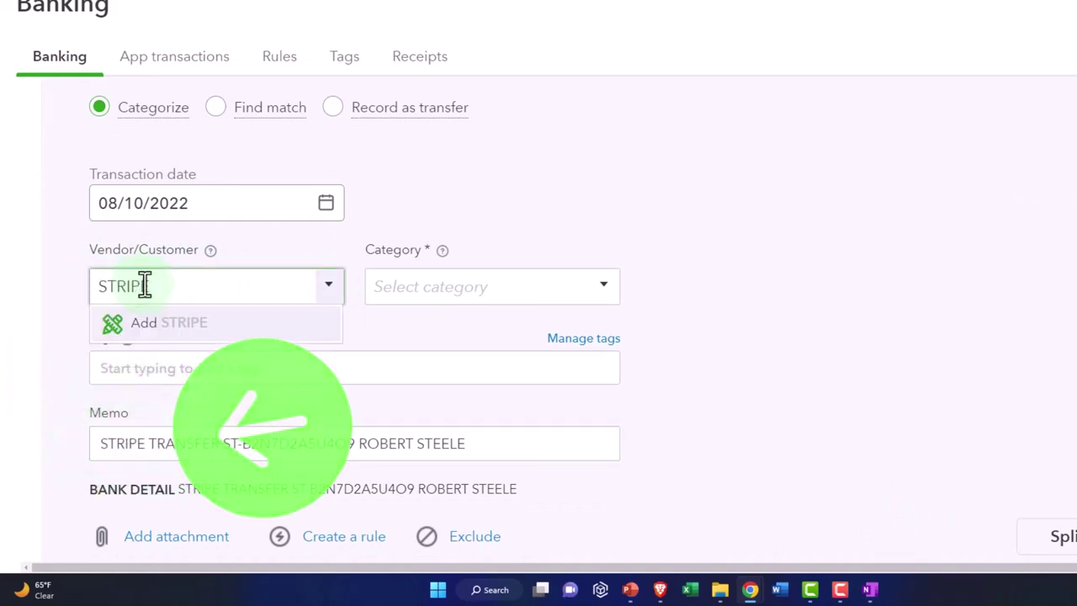
key(Return)
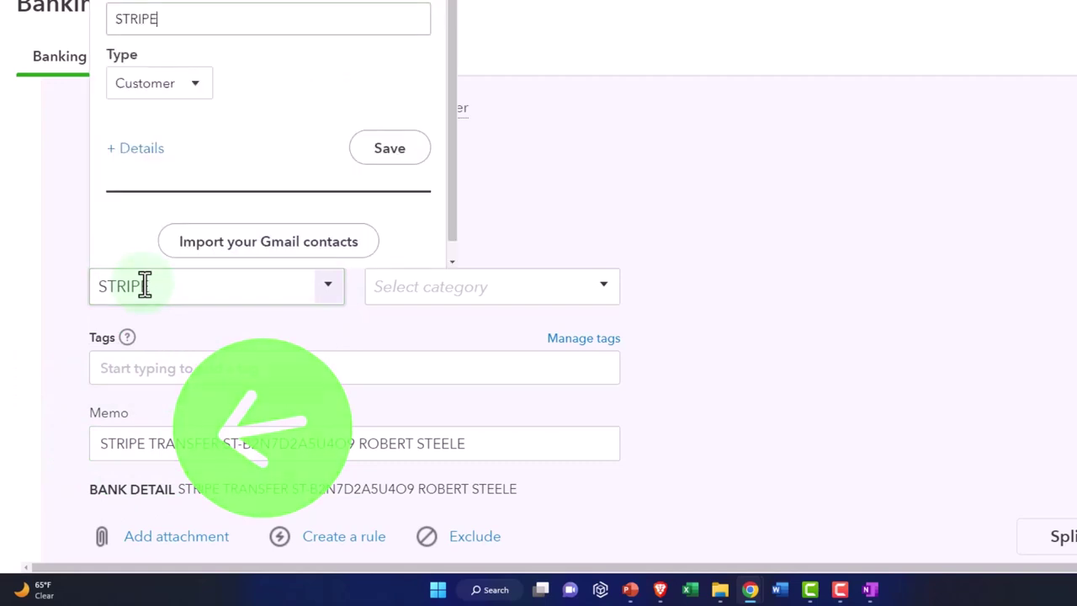
click(377, 166)
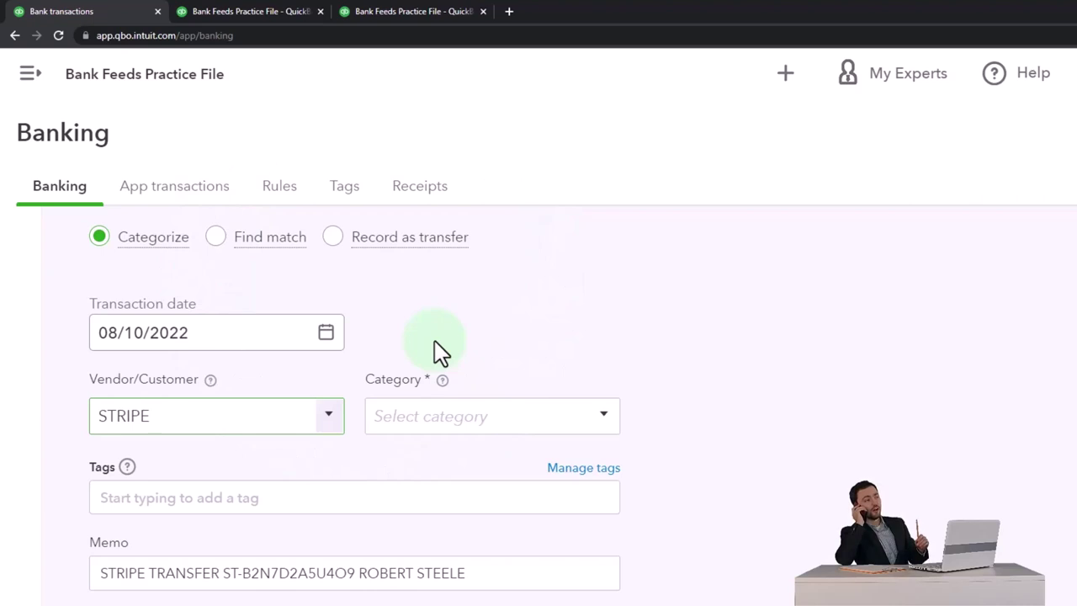
Step: Start a new category for the 08/10/2022 Stripe transfer and set its account type to Income
scroll(438, 350, down, 1)
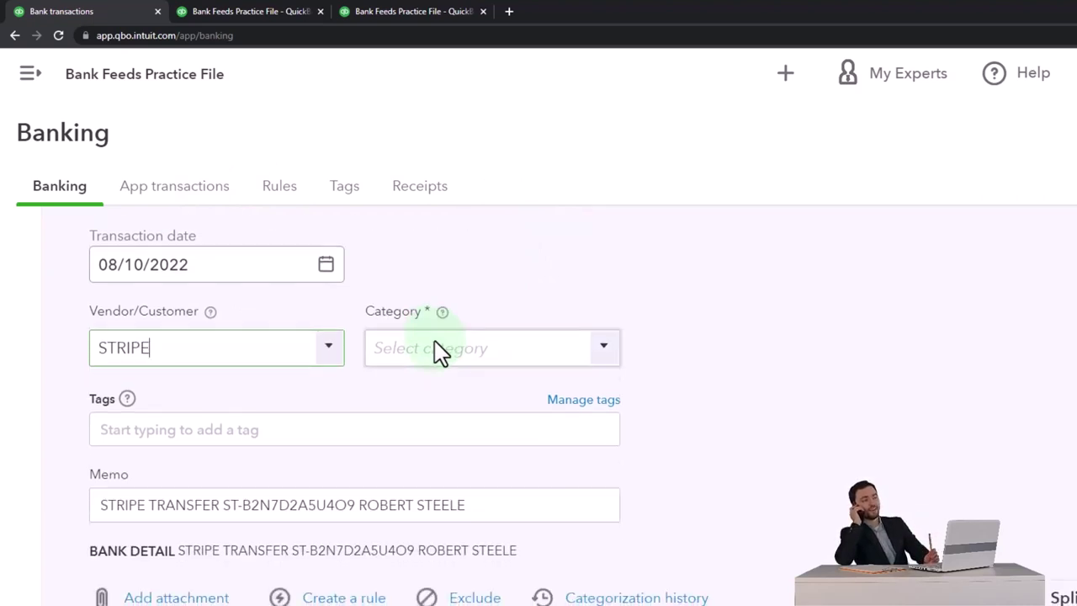
click(603, 346)
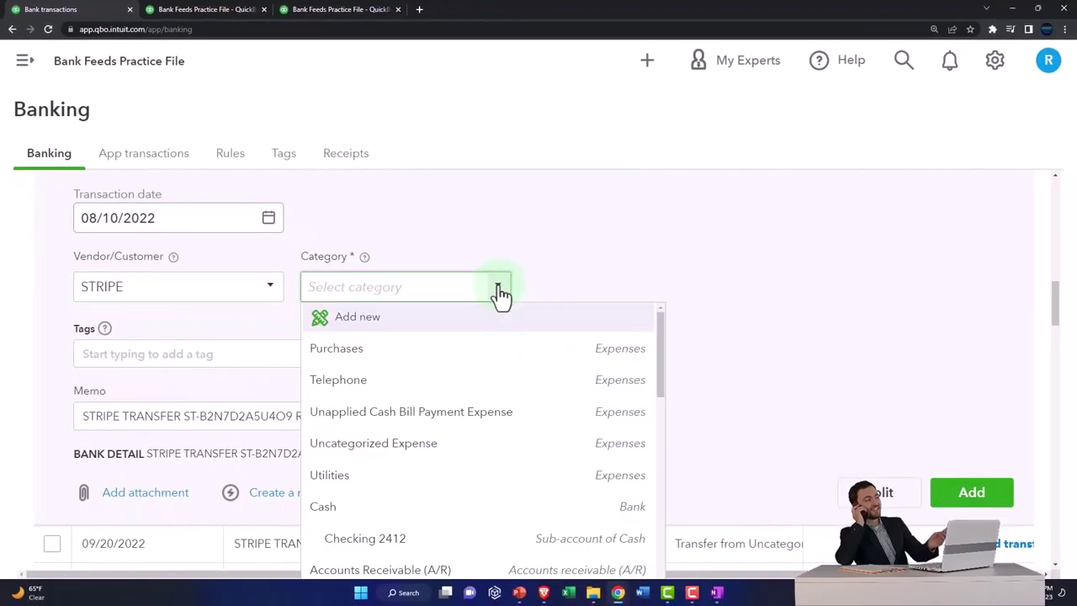
scroll(473, 376, down, 3)
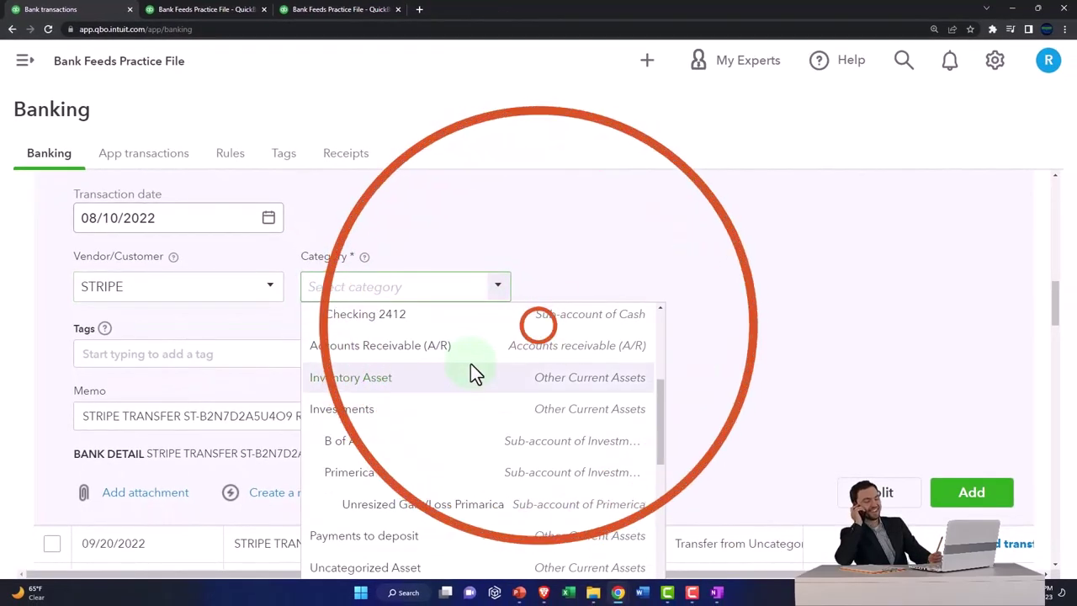
scroll(474, 375, up, 1)
scroll(473, 376, up, 2)
scroll(474, 375, down, 8)
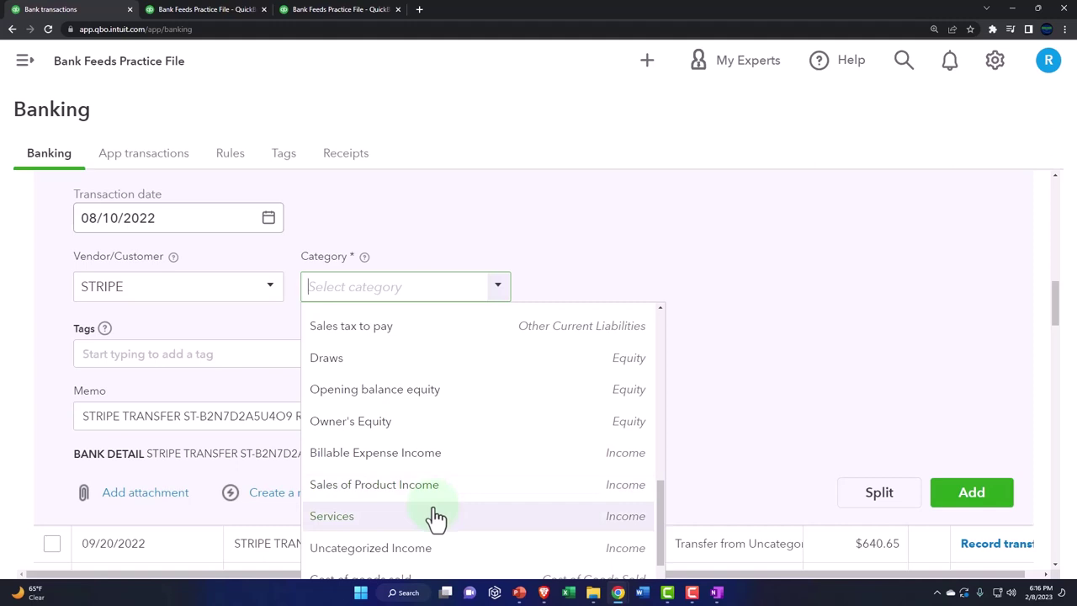
scroll(436, 516, up, 10)
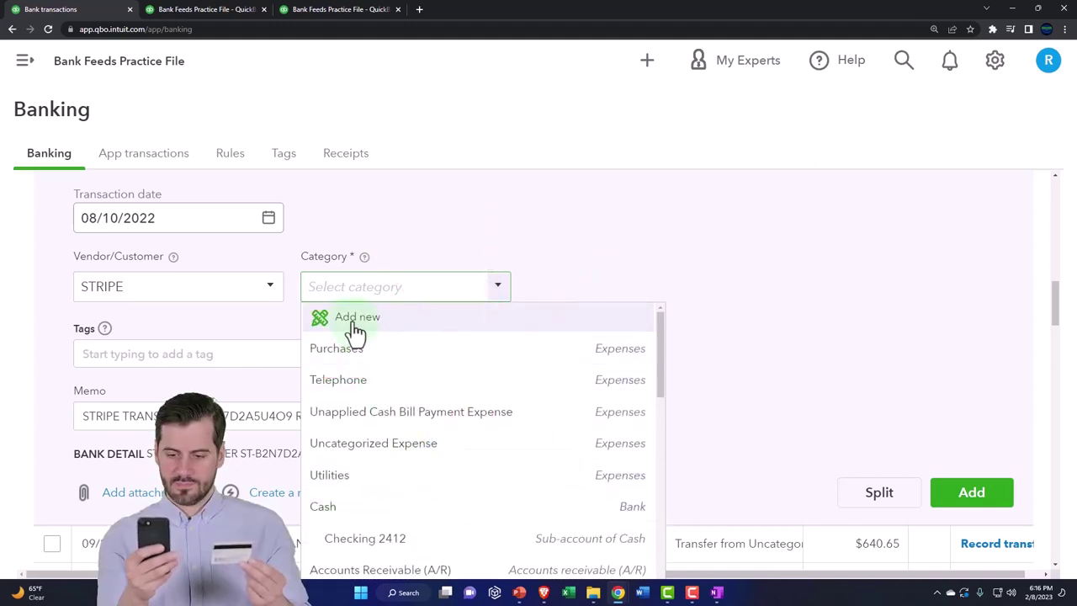
click(352, 320)
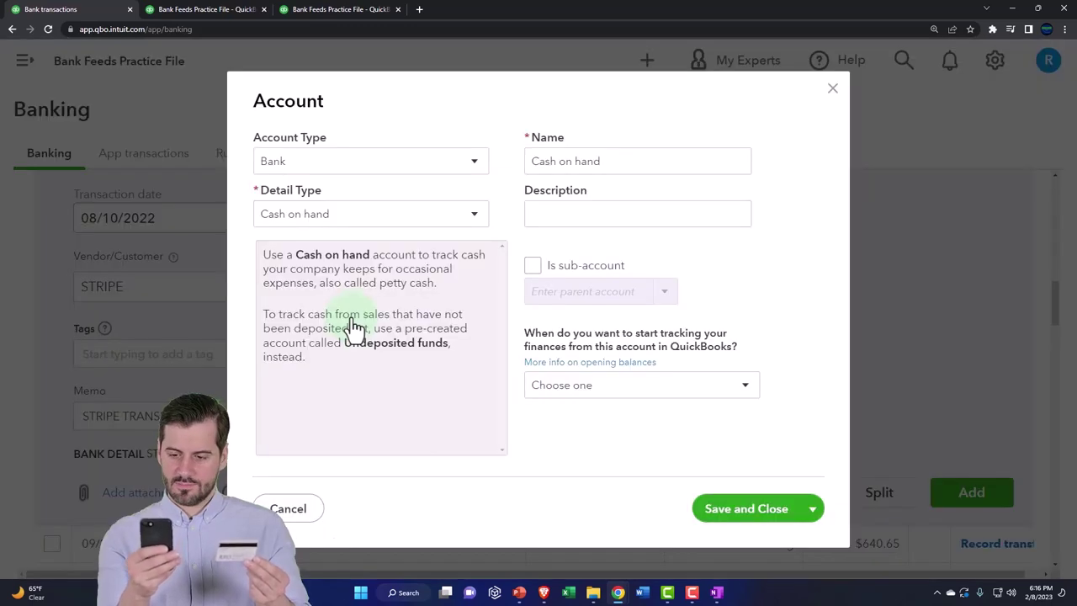
click(476, 170)
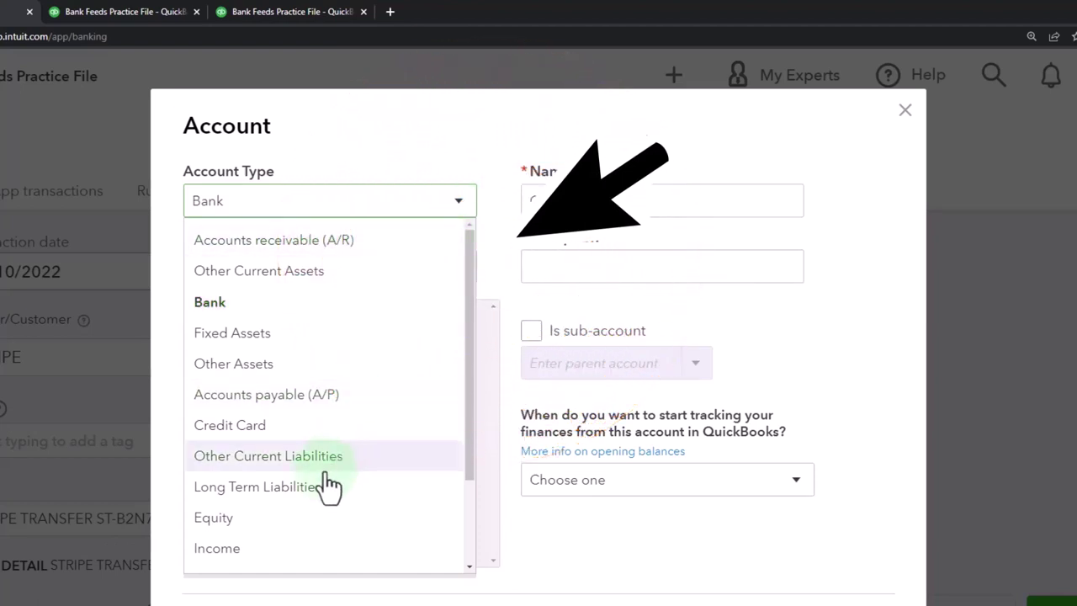
click(278, 551)
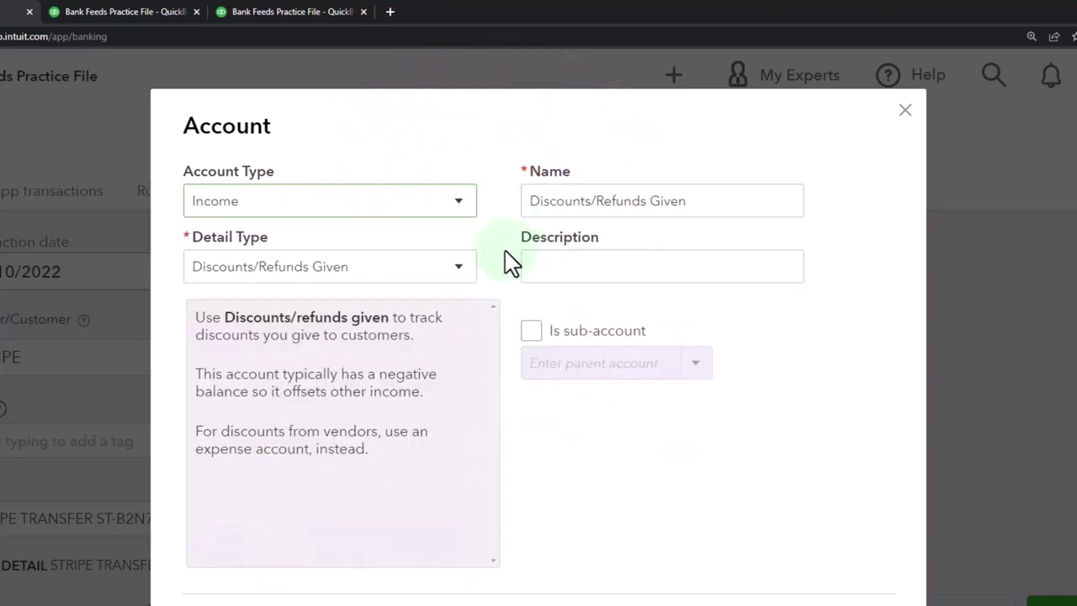
Step: Set the new account's detail type to Other Primary Income, name it Website Income and save it as the transfer's category
click(457, 271)
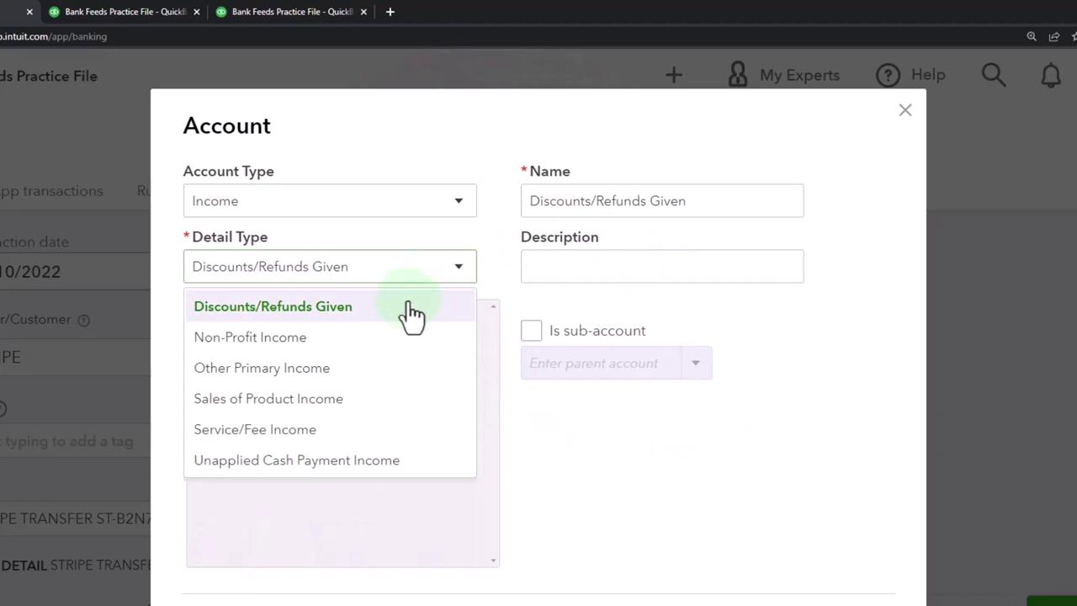
click(370, 368)
drag(663, 202, 541, 199)
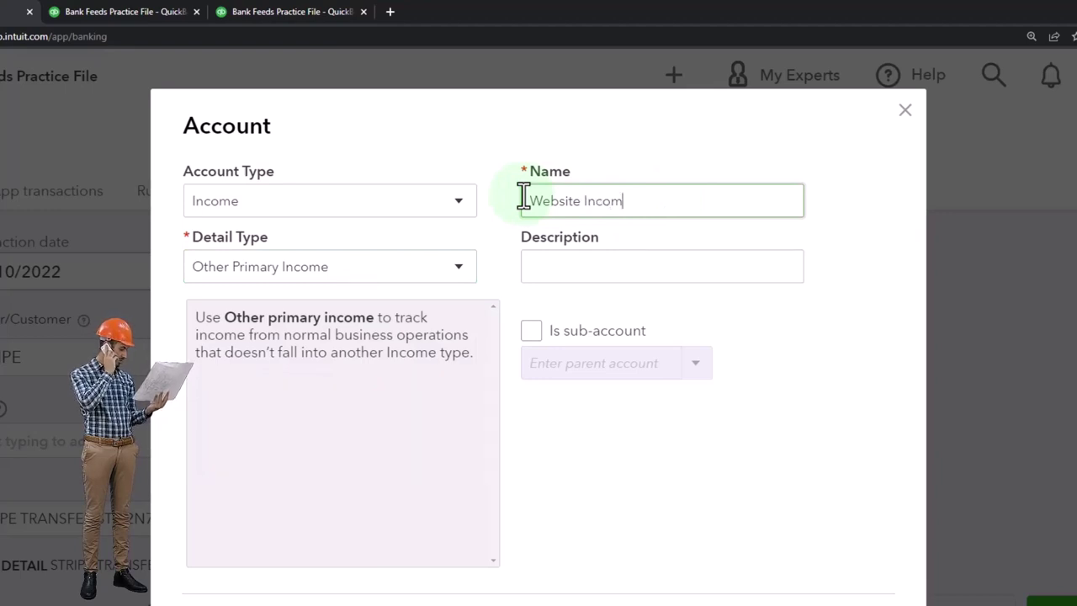
key(Tab)
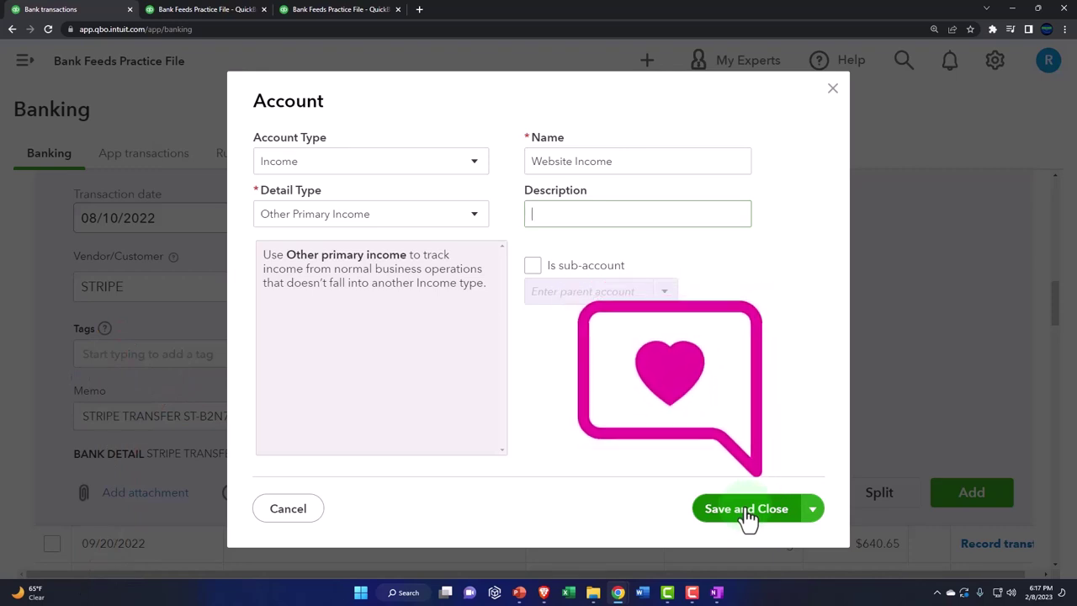
click(745, 510)
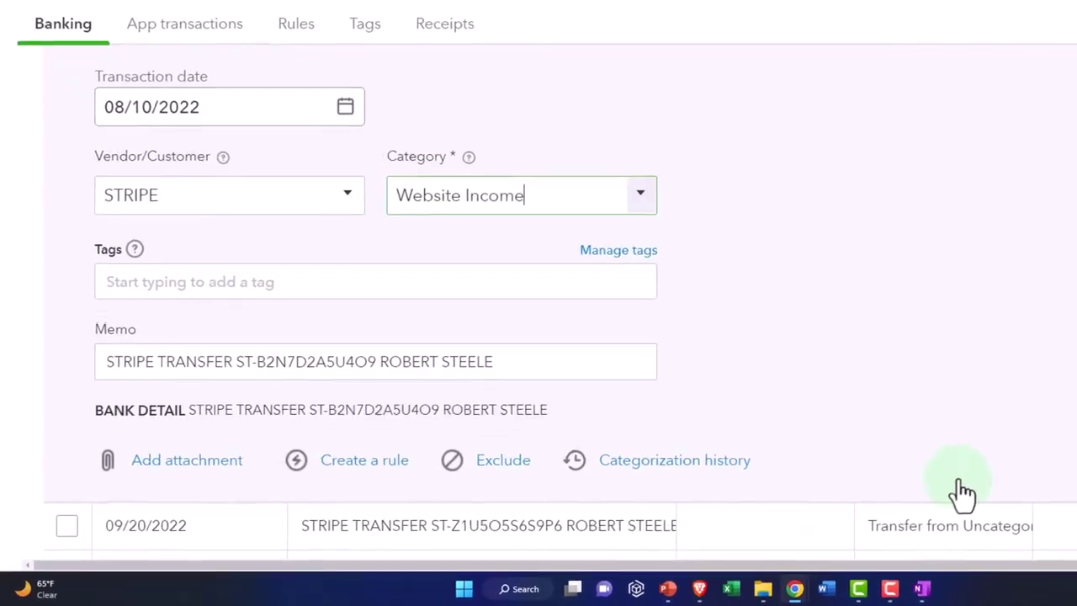
click(863, 402)
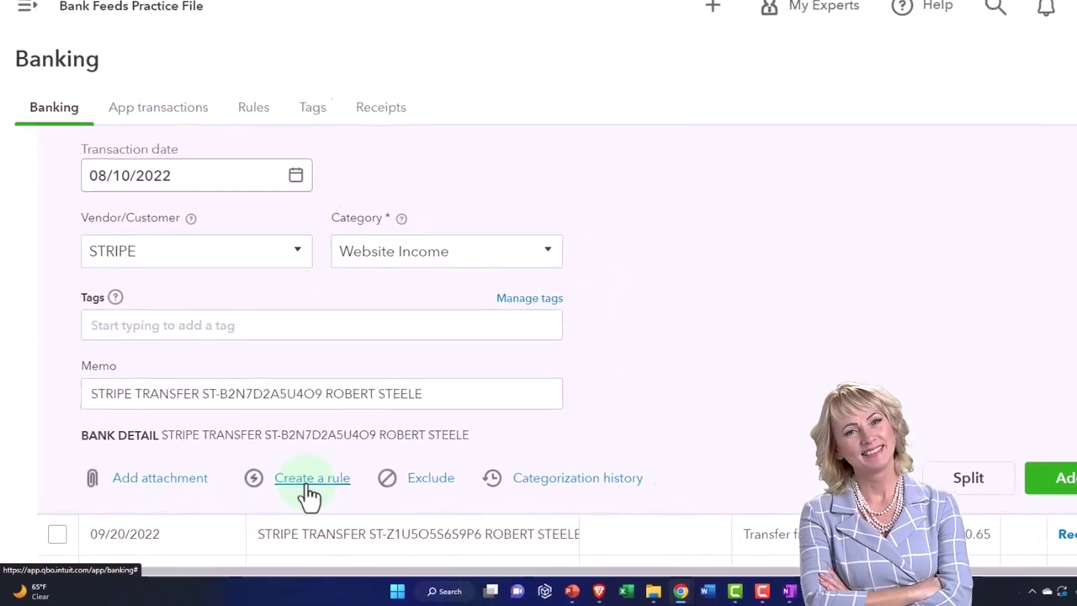
Step: Create a rule from the transfer named STRIPE, applying to Money in for All bank accounts when All conditions are met
click(310, 480)
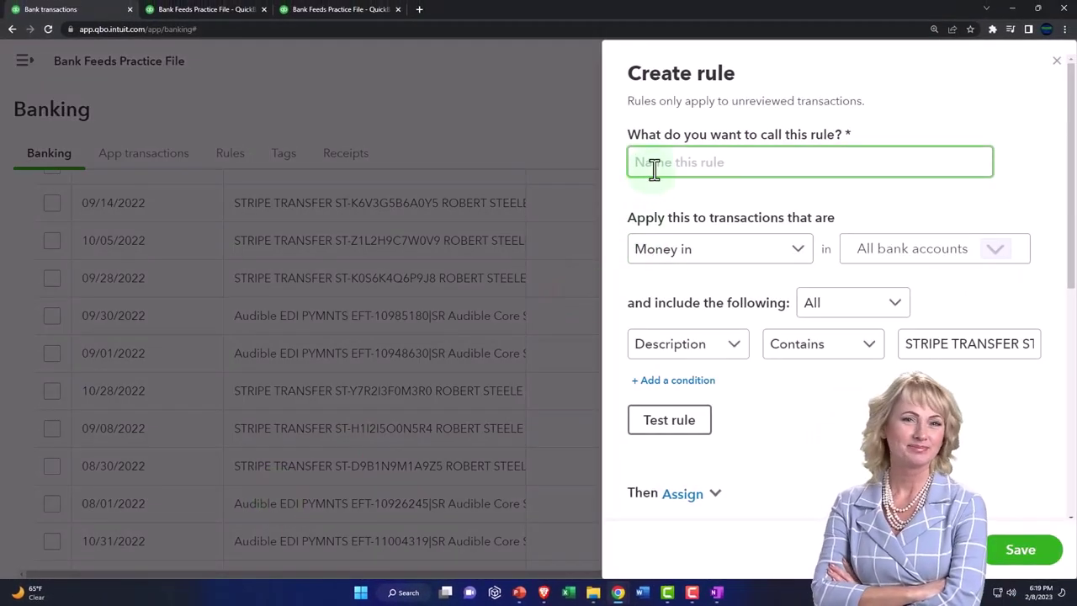
text(STRIPE)
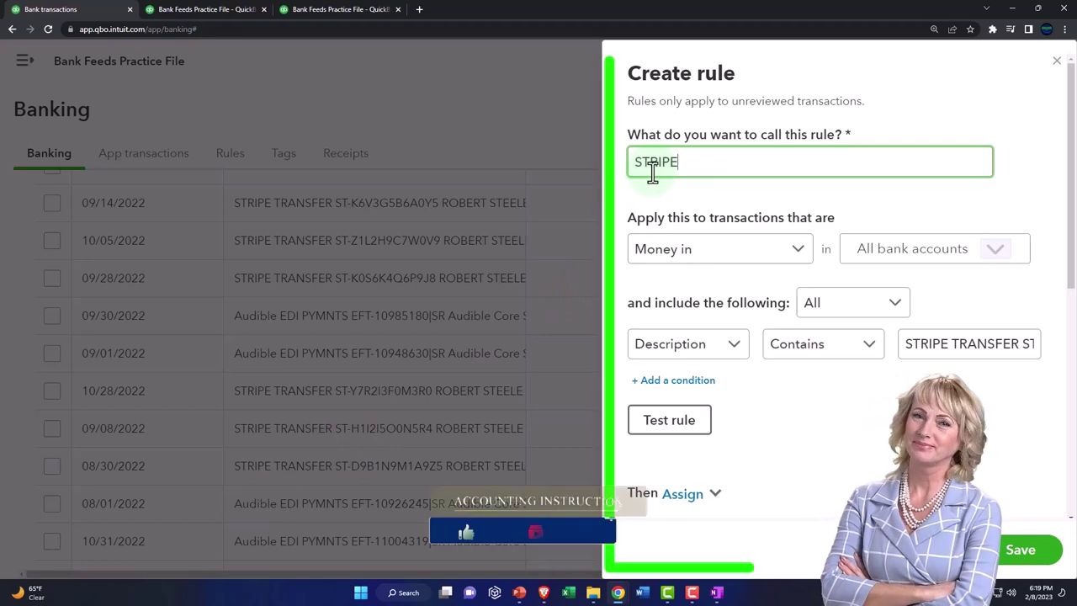
click(791, 251)
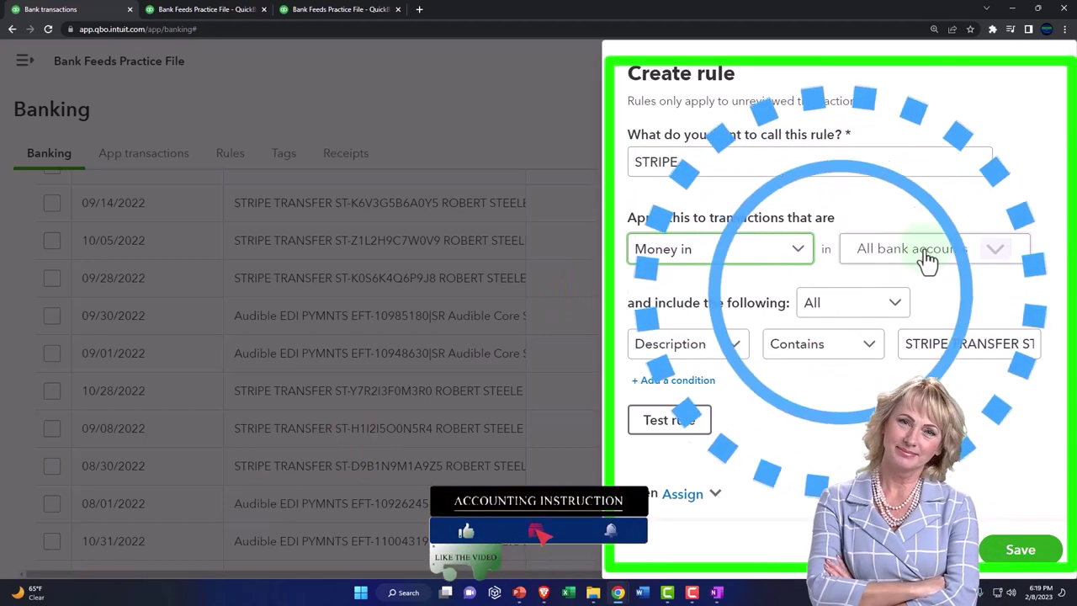
click(993, 251)
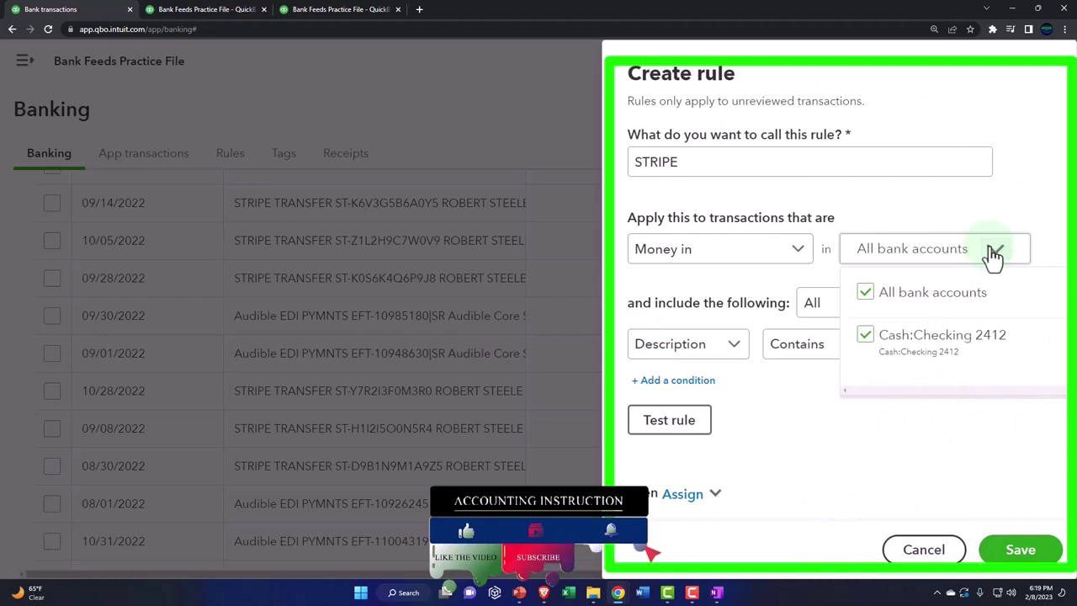
click(995, 253)
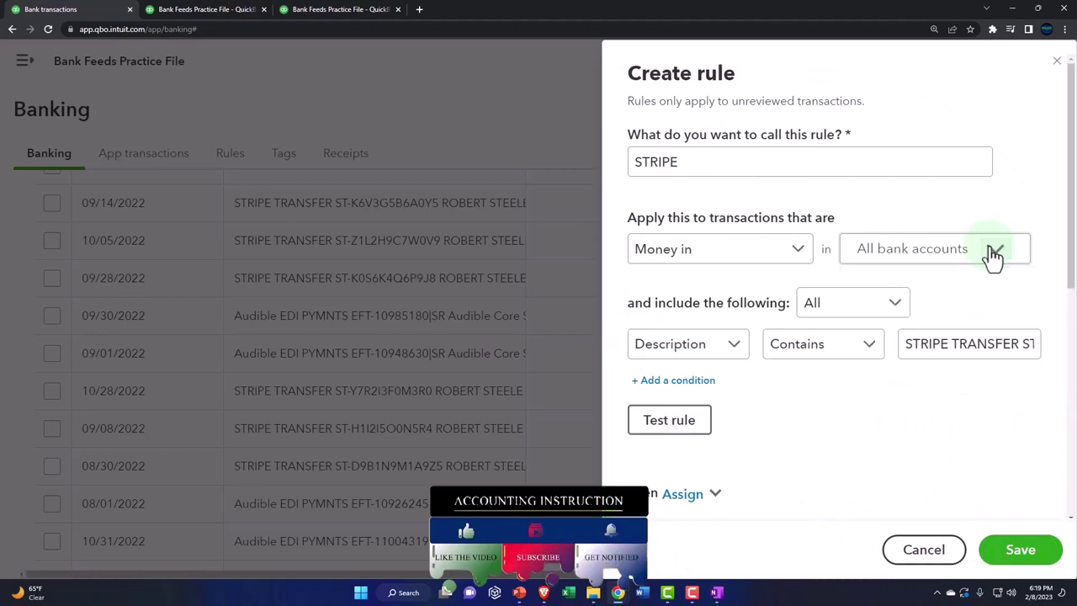
click(897, 305)
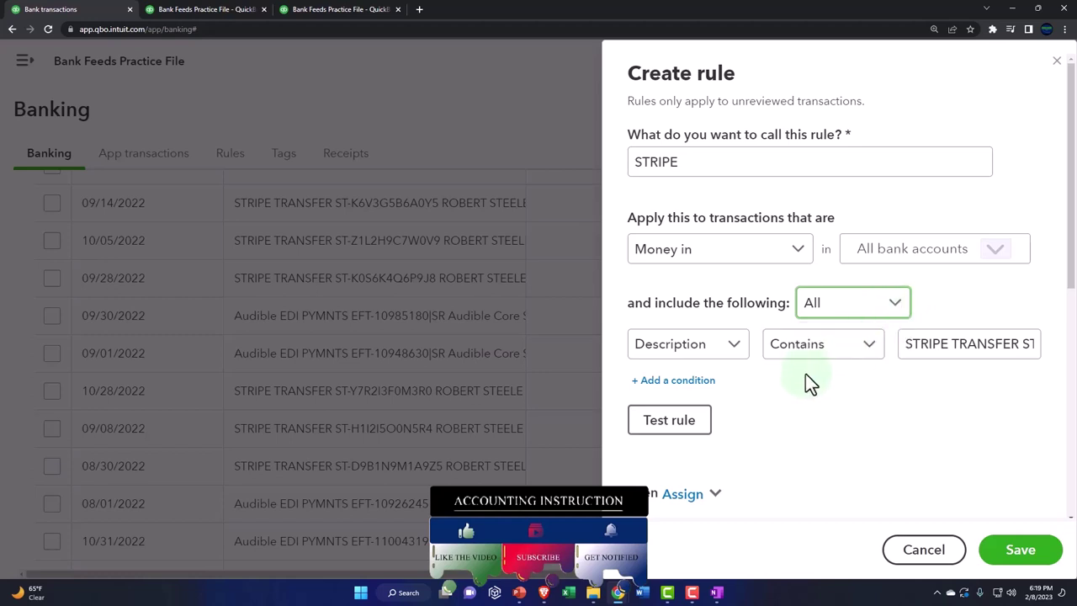
Step: Set the rule's condition to Bank text Contains STRIPE, removing the rest of the transfer description
scroll(737, 388, down, 1)
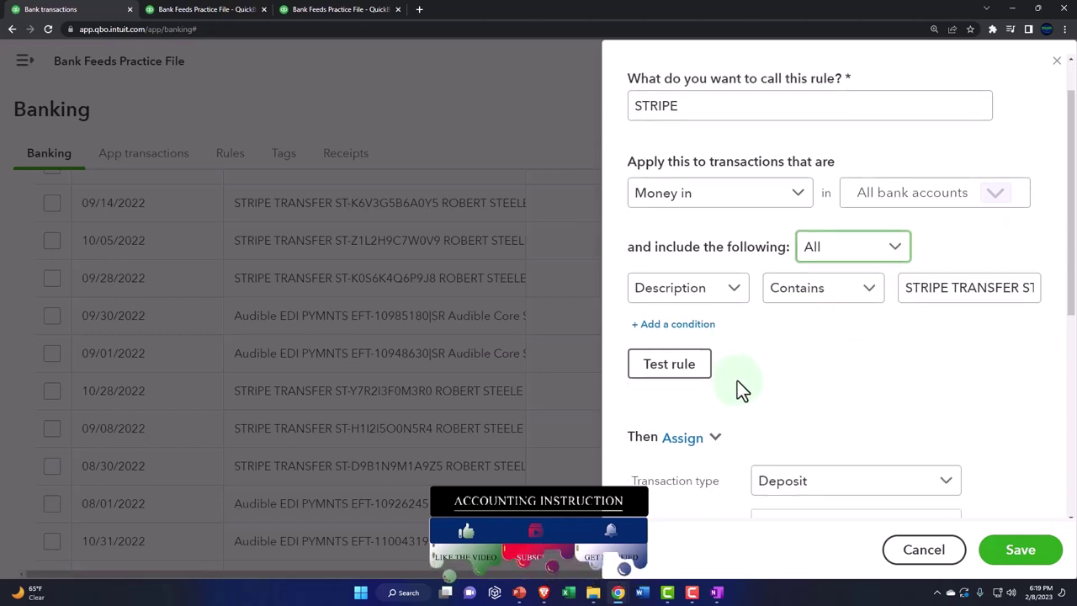
click(734, 297)
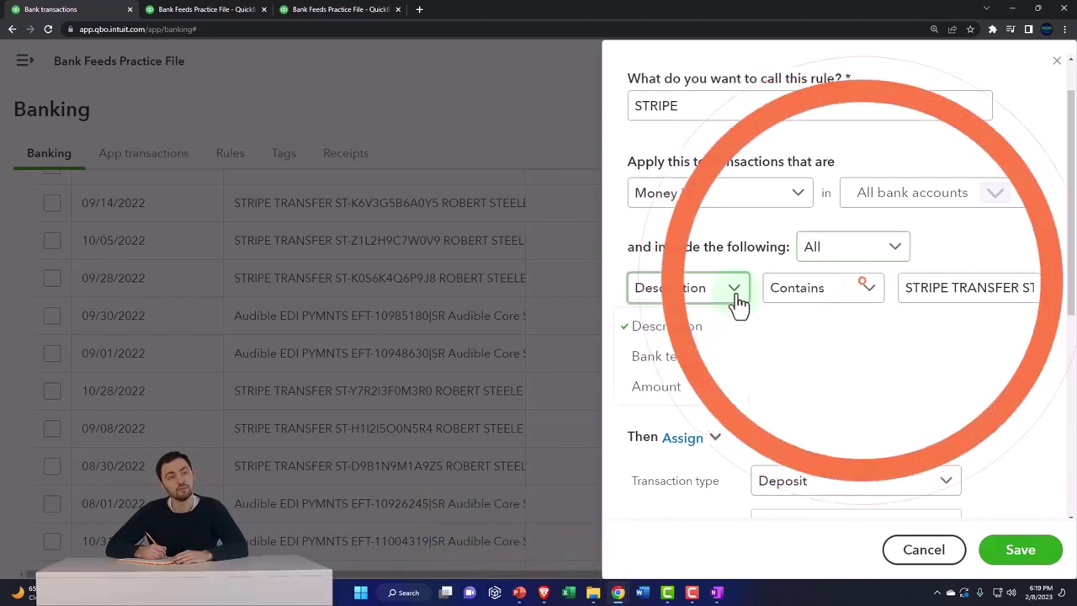
click(705, 365)
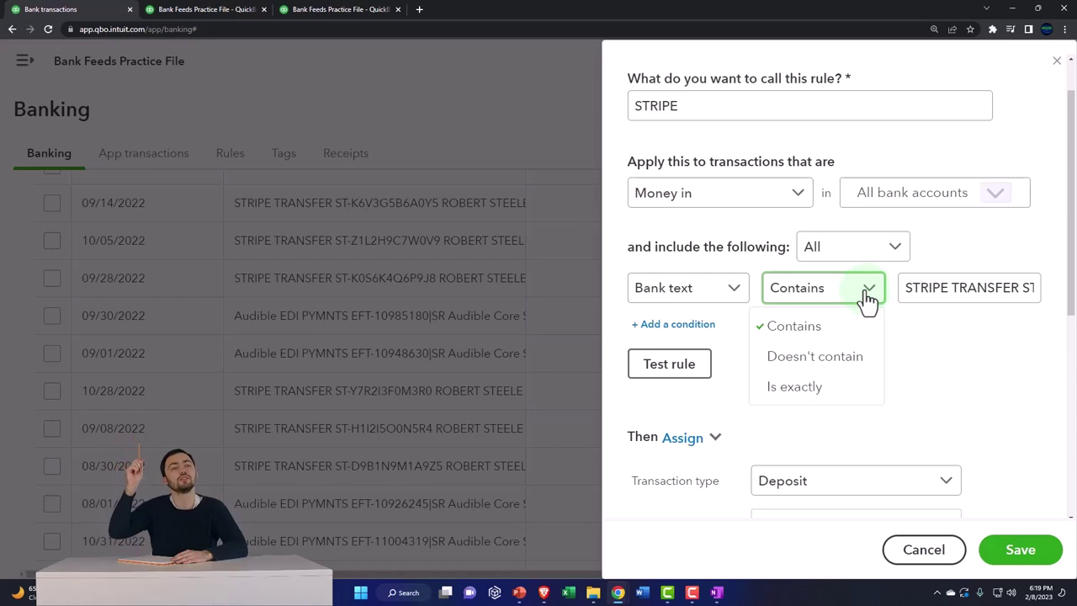
click(836, 328)
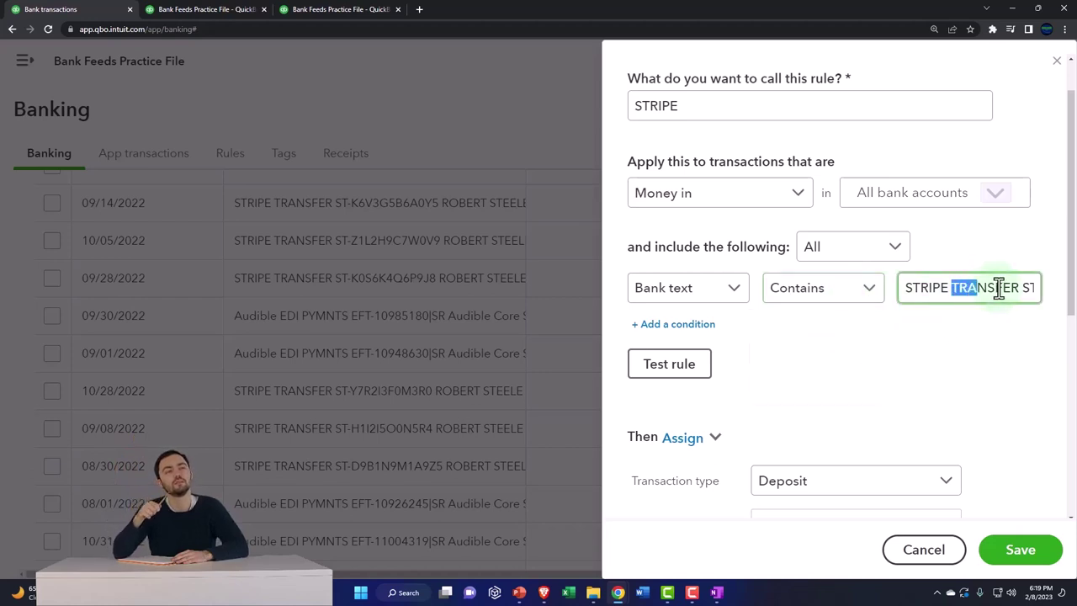
drag(999, 287, 1039, 288)
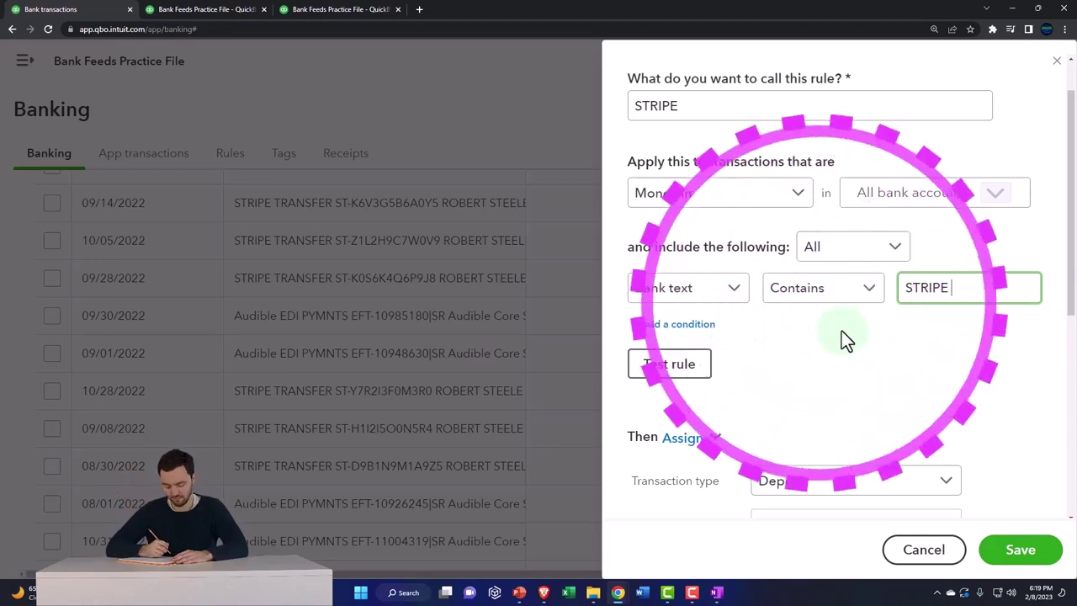
Step: Check the rule's Deposit type, Website Income category and STRIPE payee, then save it with Auto-add off
scroll(842, 331, down, 1)
scroll(815, 331, down, 2)
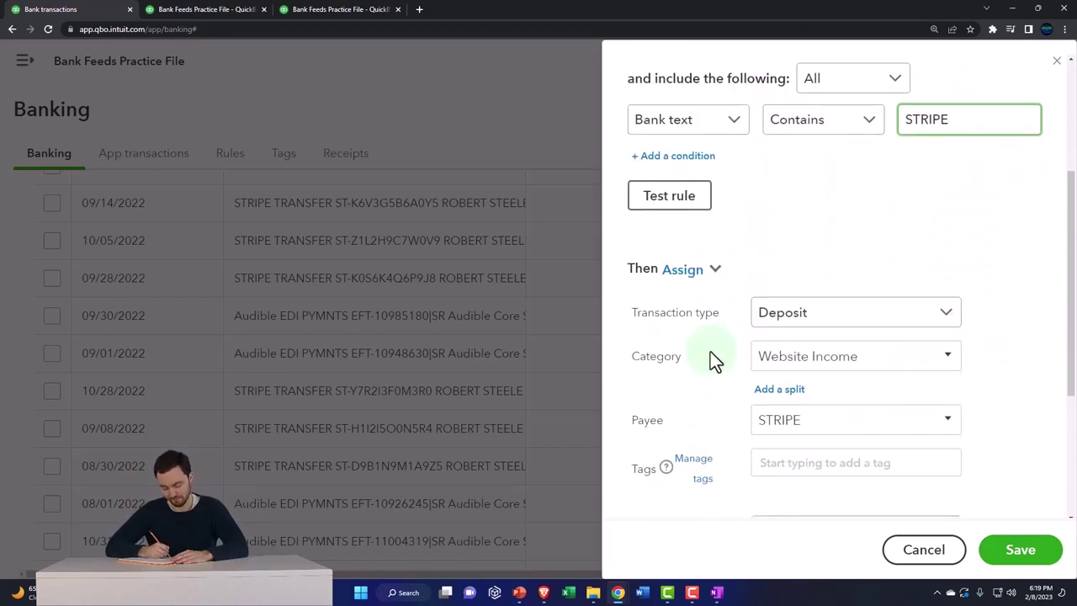
scroll(705, 350, down, 1)
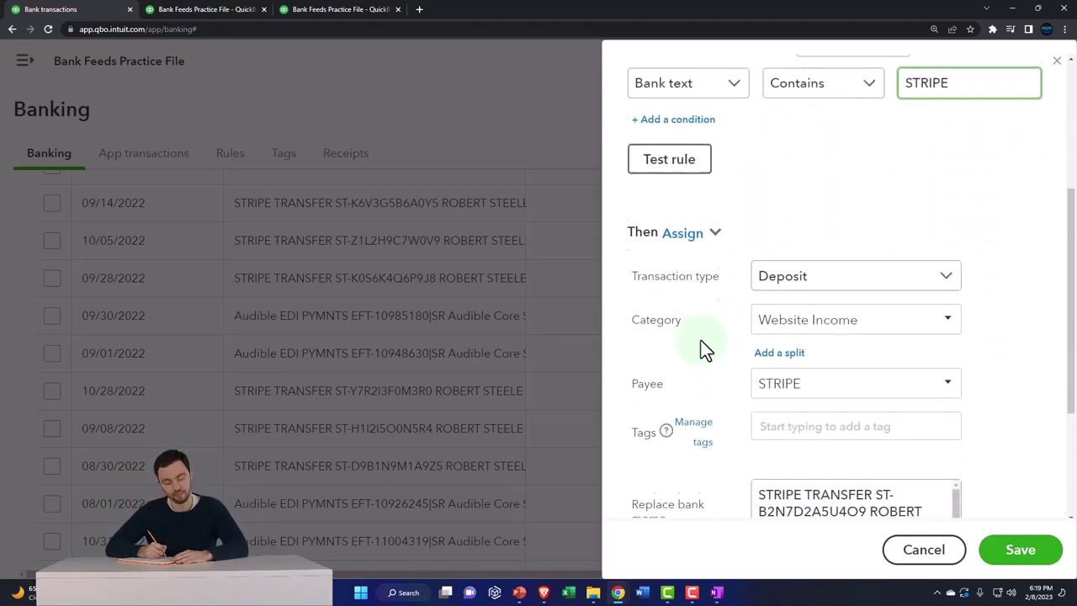
scroll(708, 325, down, 1)
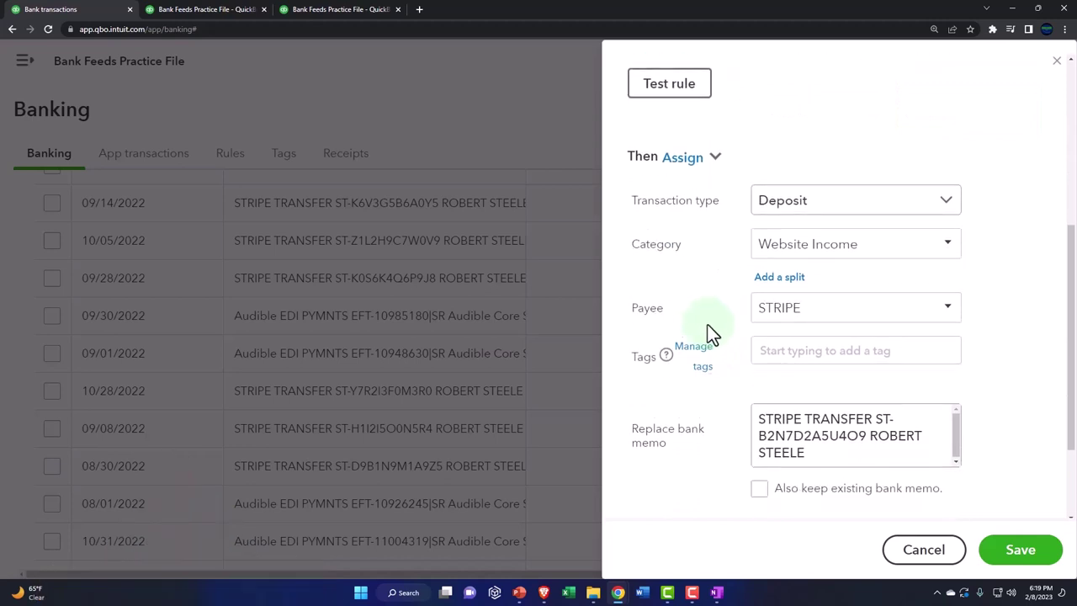
scroll(708, 325, down, 2)
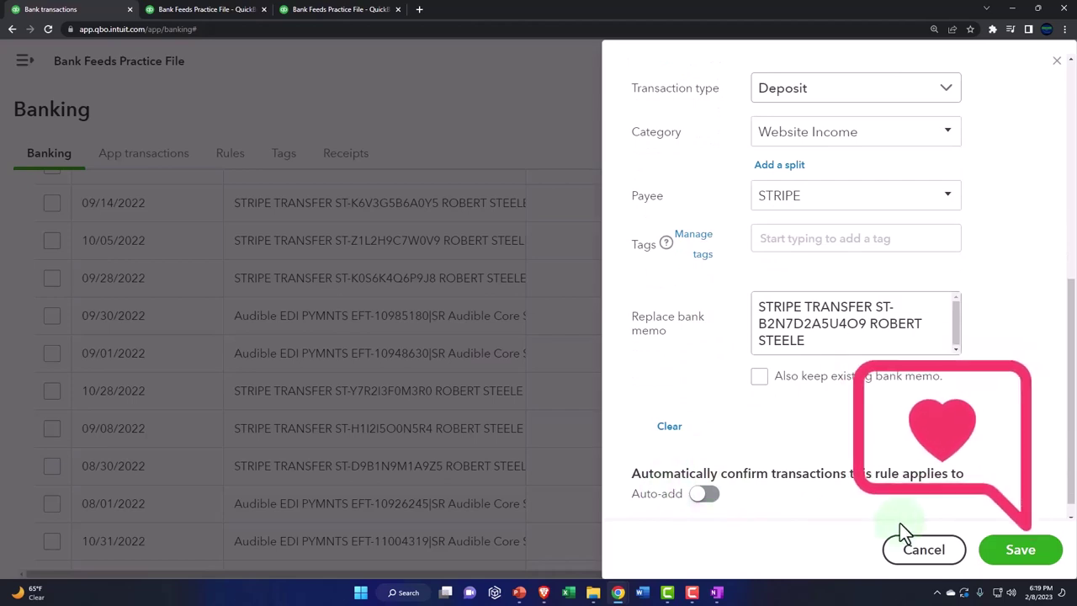
click(1008, 559)
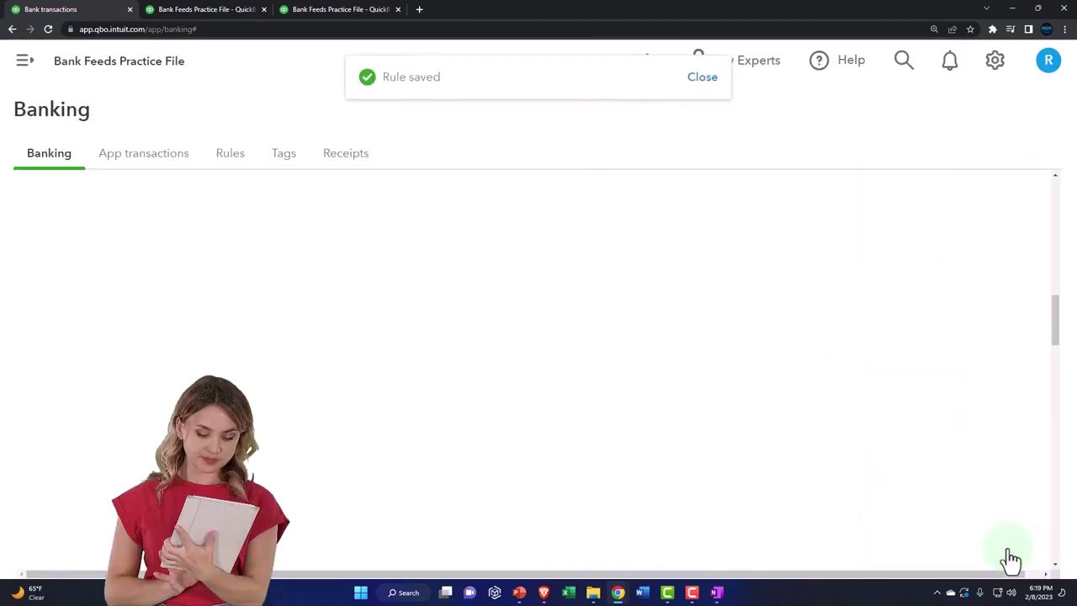
Step: Filter the checking account's transactions for review to show only the Recognized ones
scroll(673, 455, up, 2)
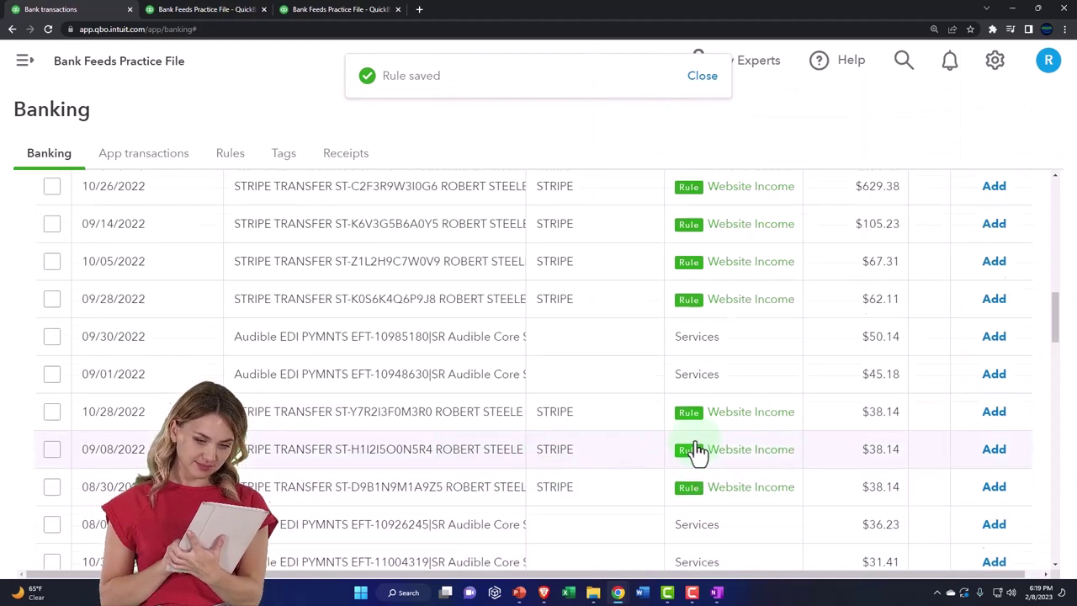
scroll(699, 452, up, 10)
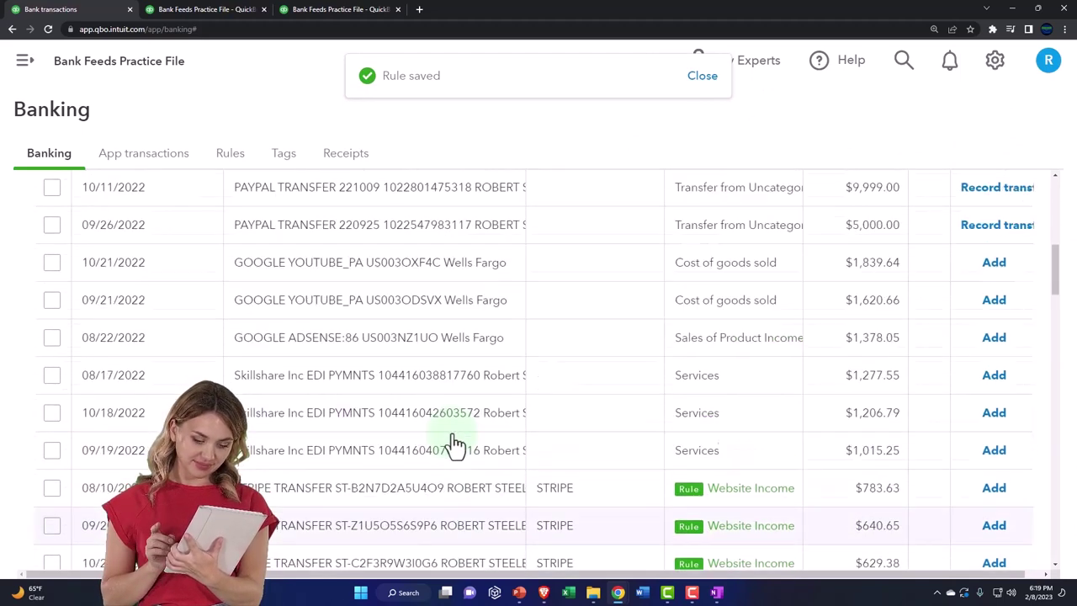
click(291, 431)
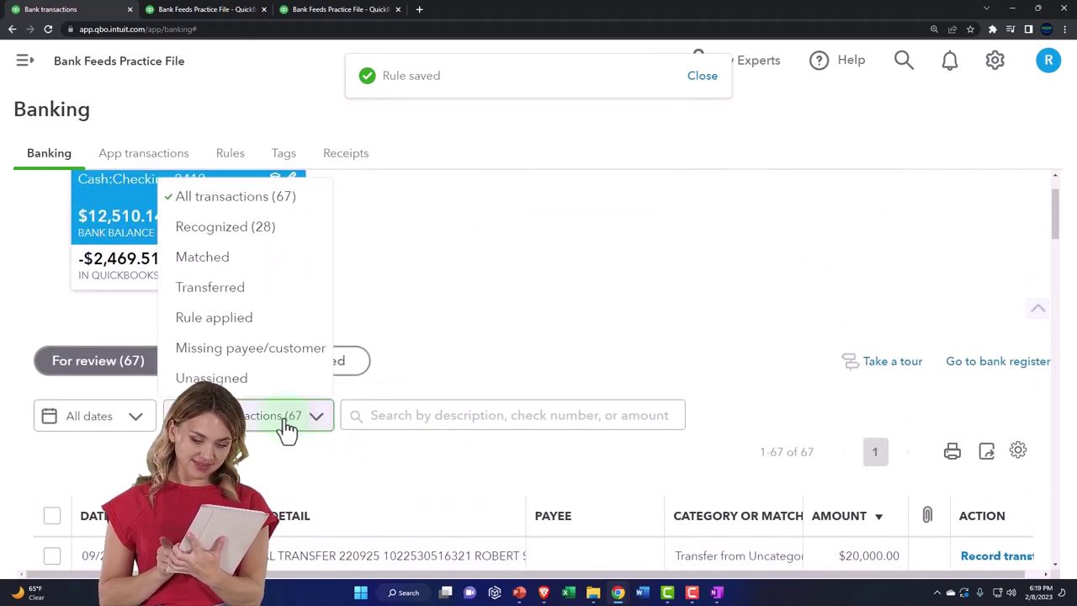
click(228, 240)
Step: Look through the recognized Stripe transfers and select the 08/10/2022 one for $783.63
scroll(325, 384, down, 3)
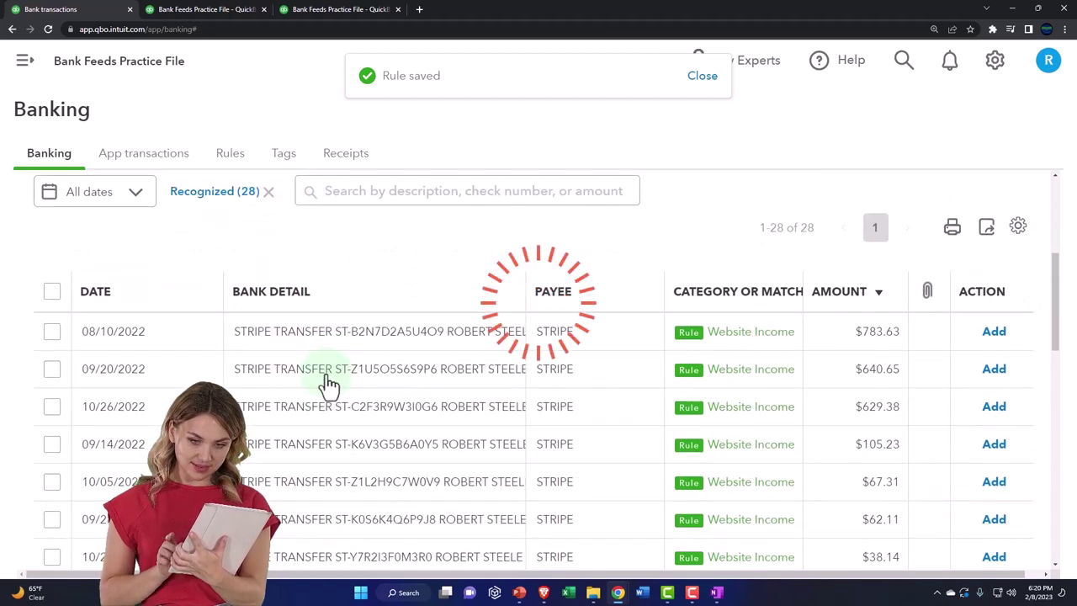
scroll(664, 357, down, 2)
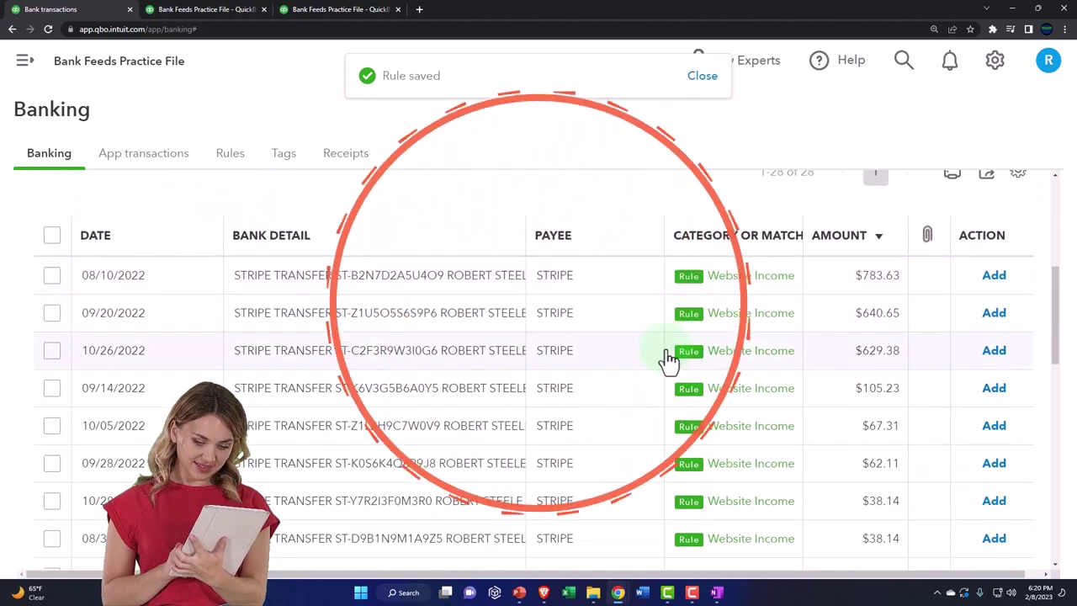
scroll(669, 358, down, 4)
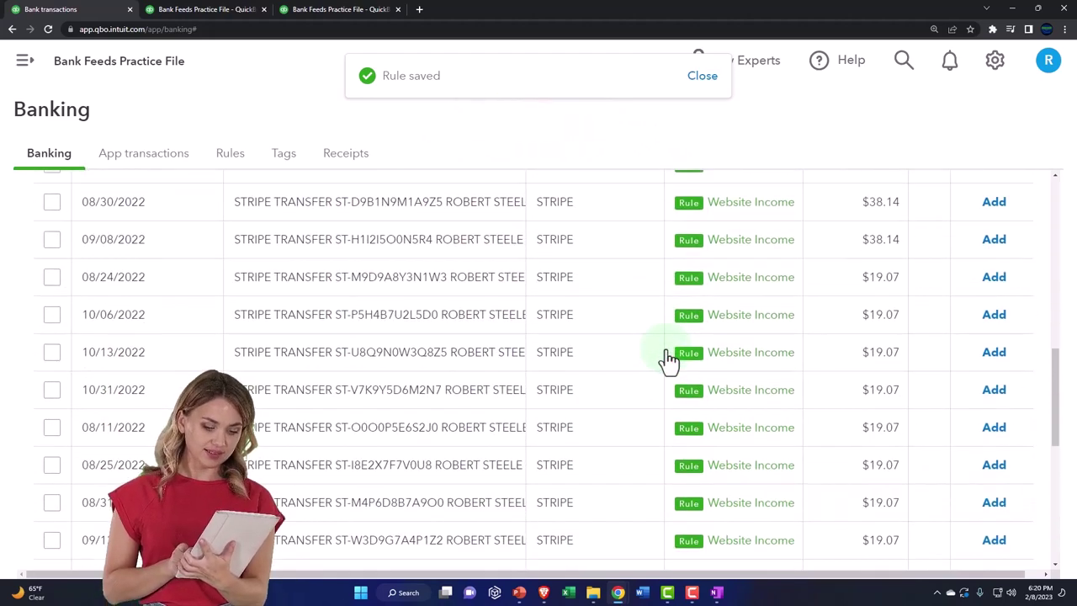
scroll(668, 360, down, 3)
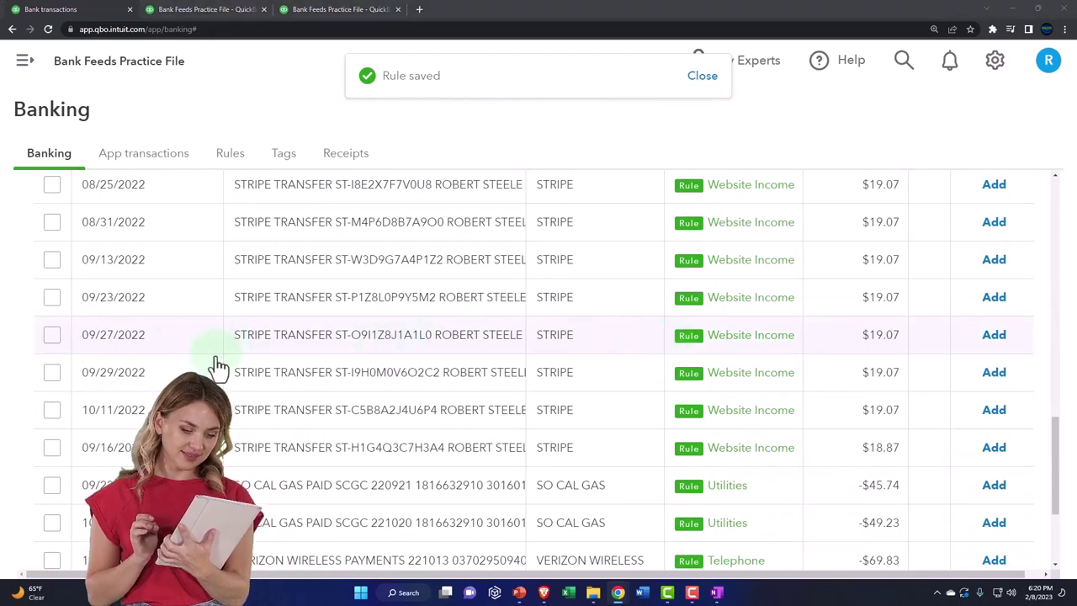
scroll(202, 372, up, 3)
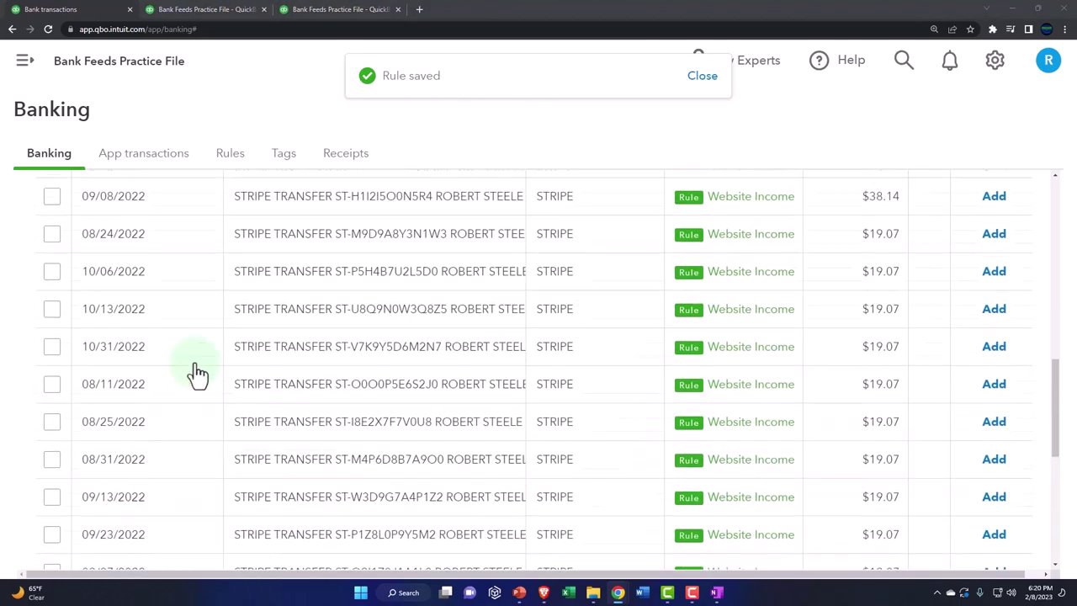
scroll(197, 374, up, 6)
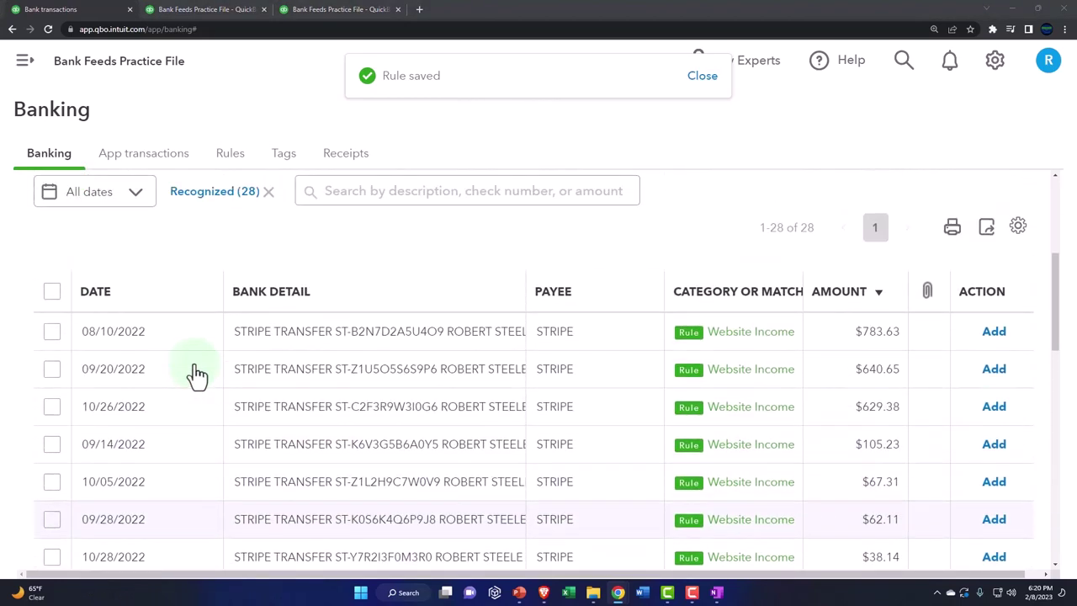
click(51, 331)
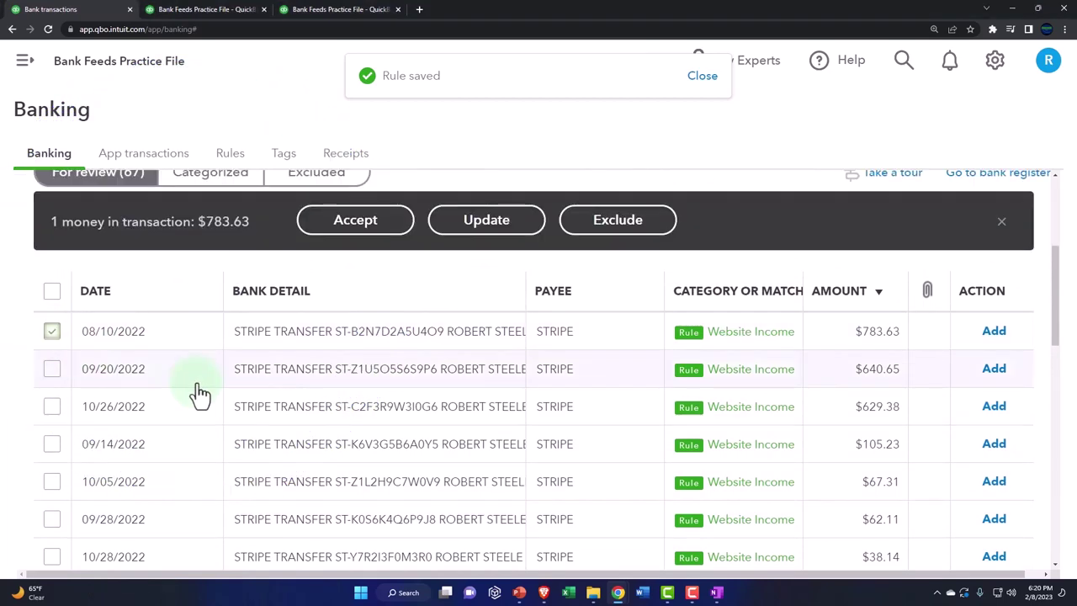